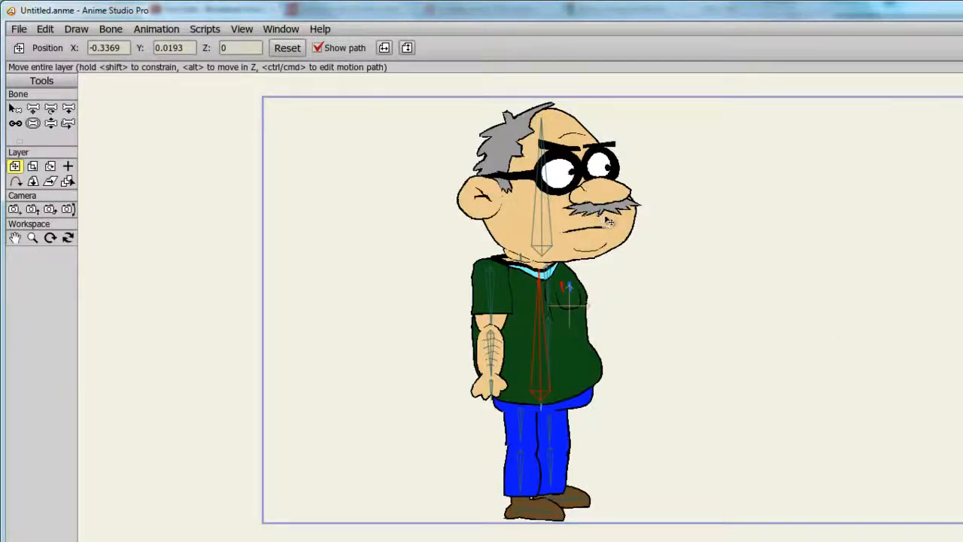
# Move the character to the frame's left edge and pose frame 1 with the near leg back, far leg forward and arms swung oppositely
pyautogui.moveTo(609, 222); pyautogui.dragTo(420, 218)
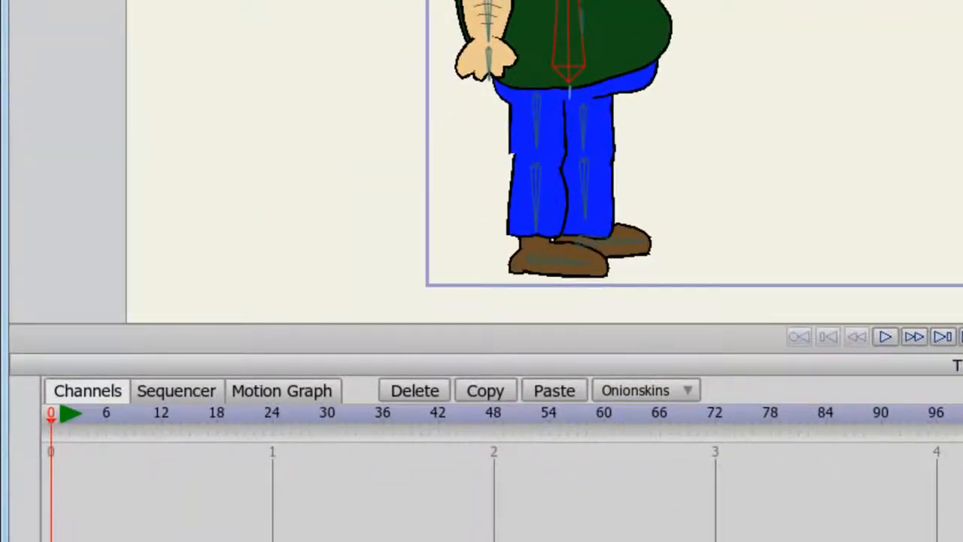
pyautogui.press('Right')
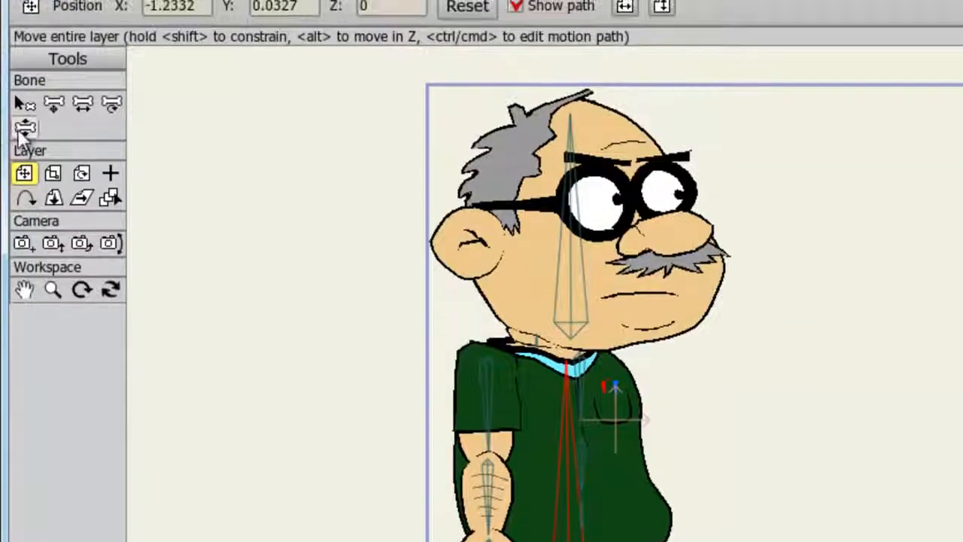
pyautogui.click(25, 130)
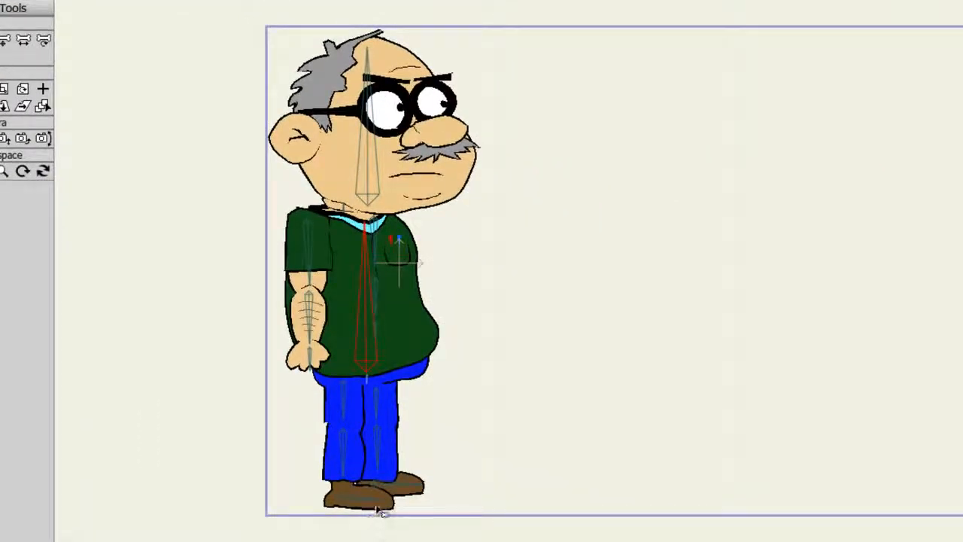
pyautogui.moveTo(382, 511); pyautogui.dragTo(280, 469)
pyautogui.moveTo(408, 492); pyautogui.dragTo(480, 534)
pyautogui.moveTo(308, 363); pyautogui.dragTo(334, 512)
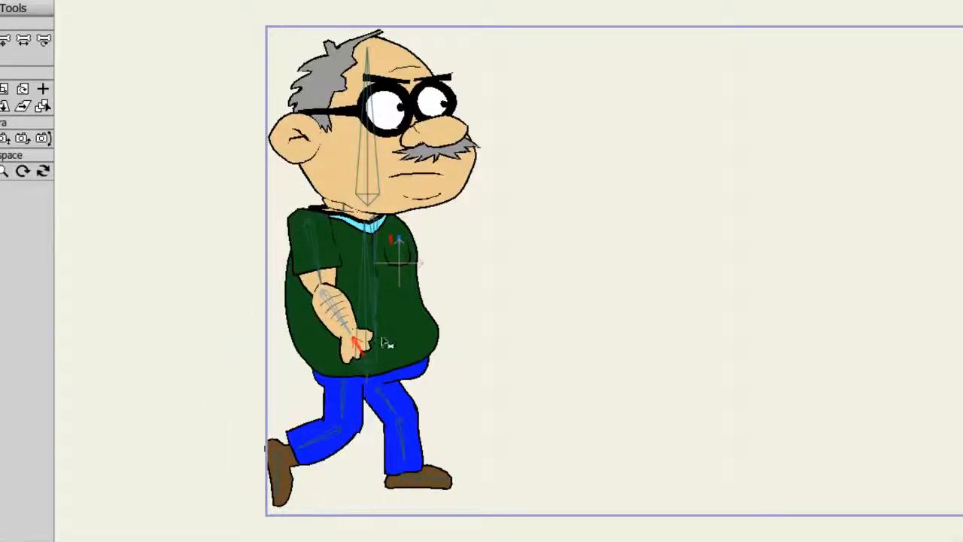
pyautogui.moveTo(382, 339); pyautogui.dragTo(326, 369)
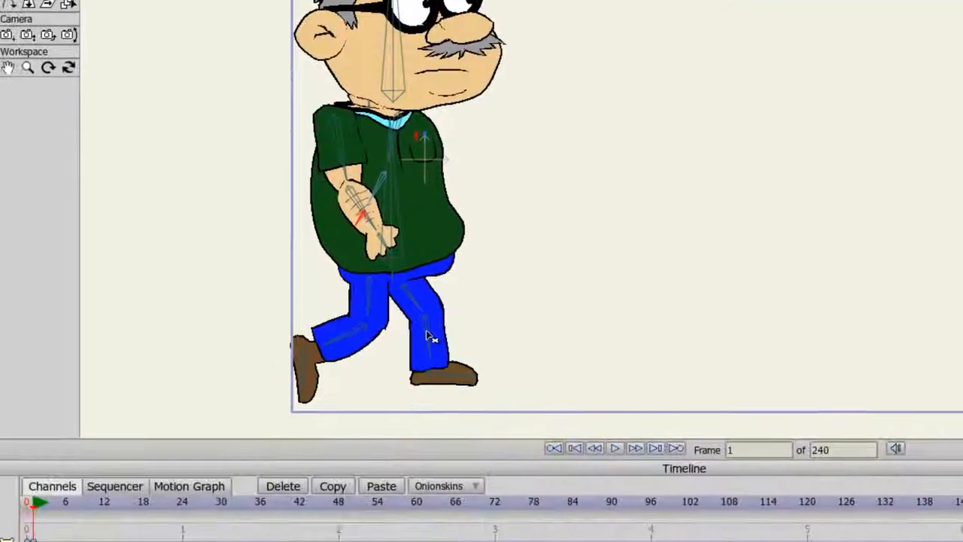
# At frame 24, pose the opposite stride with the near leg forward, far leg lifted back, near arm back and far arm forward
pyautogui.press('Right')
pyautogui.press('Right')
pyautogui.press('Right')
pyautogui.press('Right')
pyautogui.press('Right')
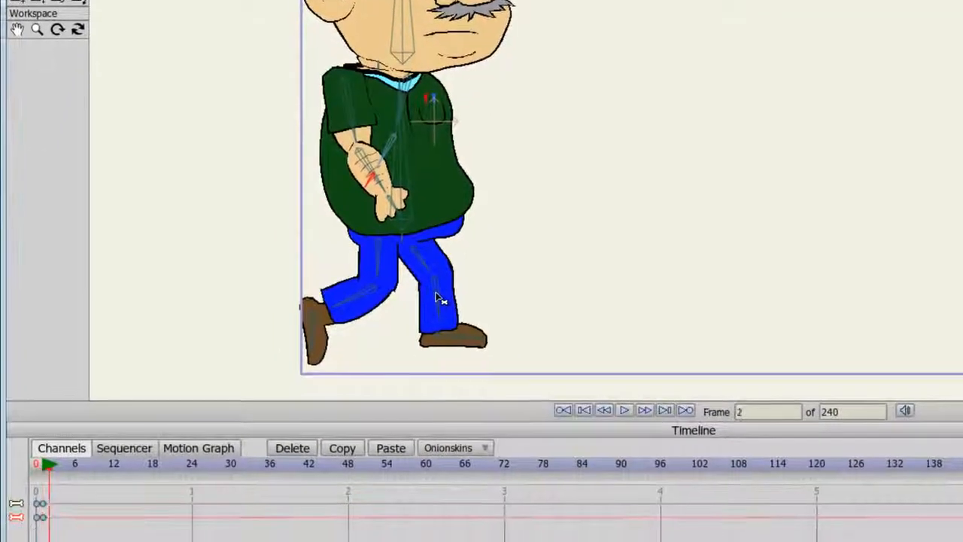
pyautogui.press('Right')
pyautogui.press('Right')
pyautogui.press('Right')
pyautogui.press('Right')
pyautogui.press('Right')
pyautogui.press('Right')
pyautogui.press('Right')
pyautogui.press('Right')
pyautogui.press('Right')
pyautogui.press('Right')
pyautogui.press('Right')
pyautogui.press('Right')
pyautogui.press('Right')
pyautogui.press('Right')
pyautogui.press('Right')
pyautogui.press('Right')
pyautogui.press('Right')
pyautogui.press('Right')
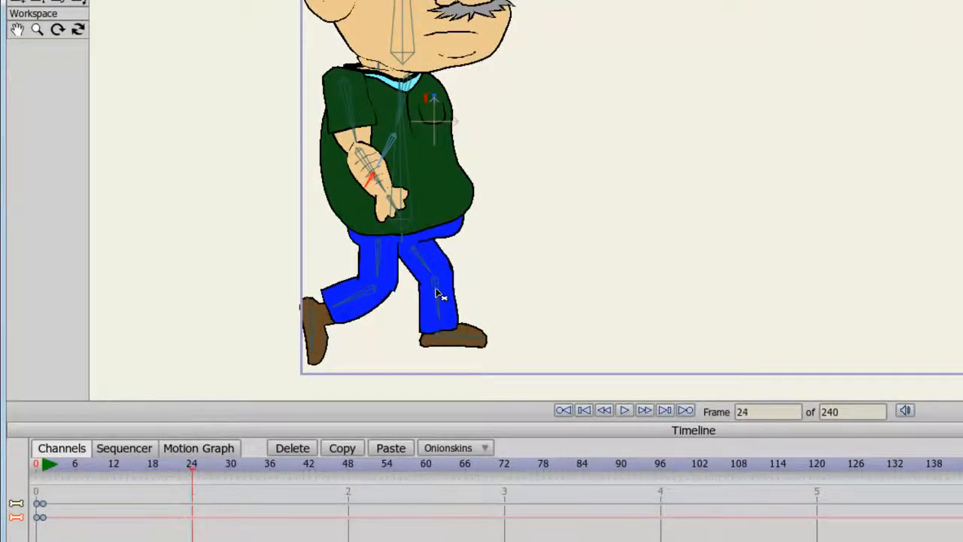
pyautogui.moveTo(322, 340); pyautogui.dragTo(542, 451)
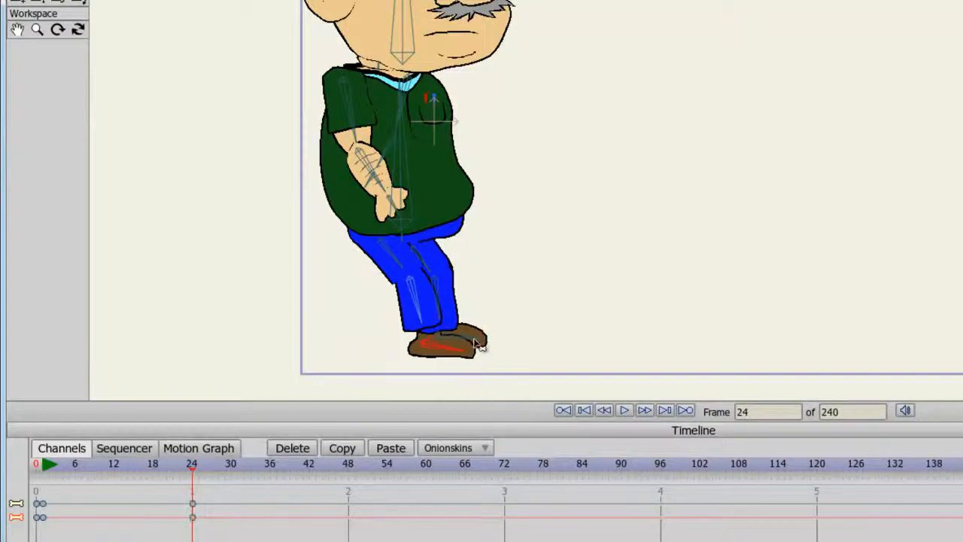
pyautogui.moveTo(474, 338); pyautogui.dragTo(287, 457)
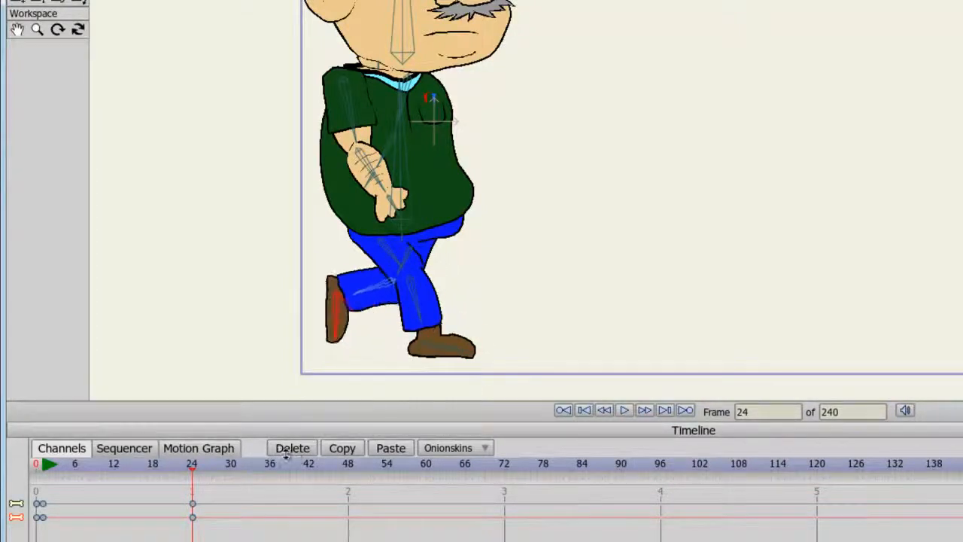
pyautogui.moveTo(391, 205); pyautogui.dragTo(265, 380)
pyautogui.moveTo(378, 181); pyautogui.dragTo(522, 258)
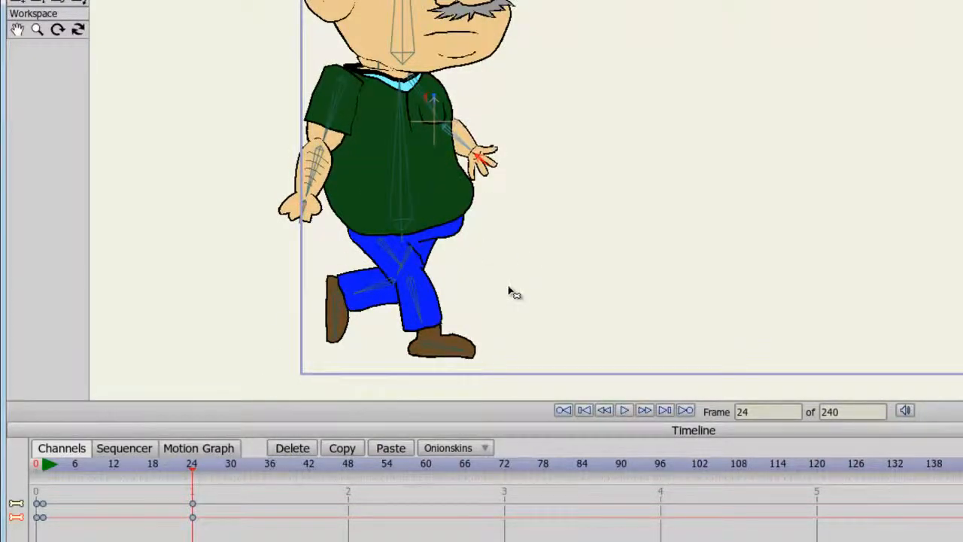
# At frame 48, pose the far leg forward and near leg lifted back, swinging the near arm forward and far arm back
pyautogui.click(349, 465)
pyautogui.moveTo(339, 335); pyautogui.dragTo(555, 479)
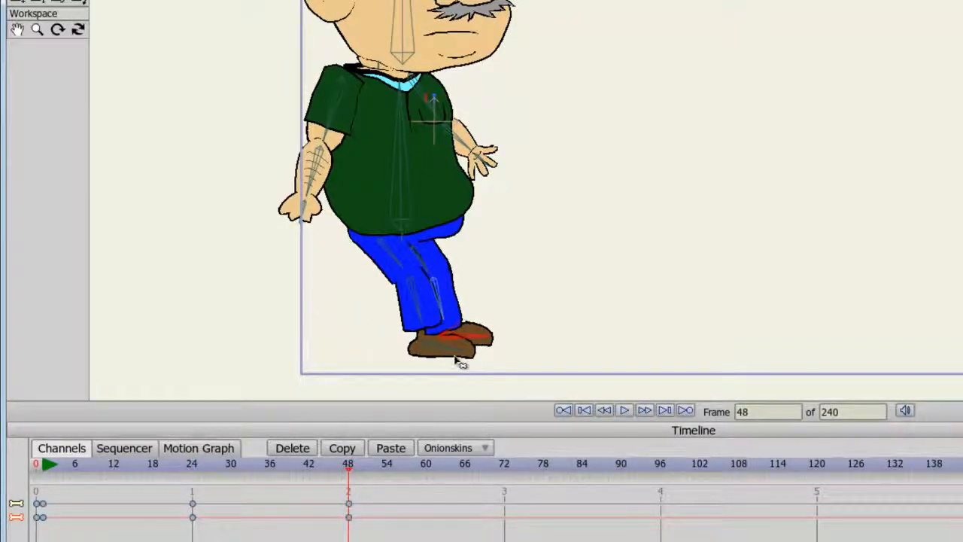
pyautogui.moveTo(458, 359); pyautogui.dragTo(280, 389)
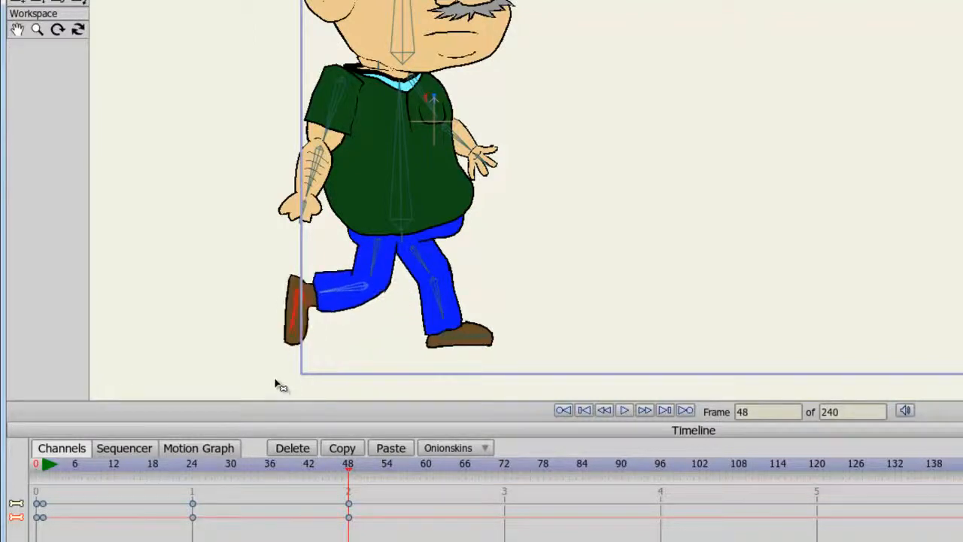
pyautogui.moveTo(301, 217); pyautogui.dragTo(426, 288)
pyautogui.moveTo(488, 166); pyautogui.dragTo(381, 259)
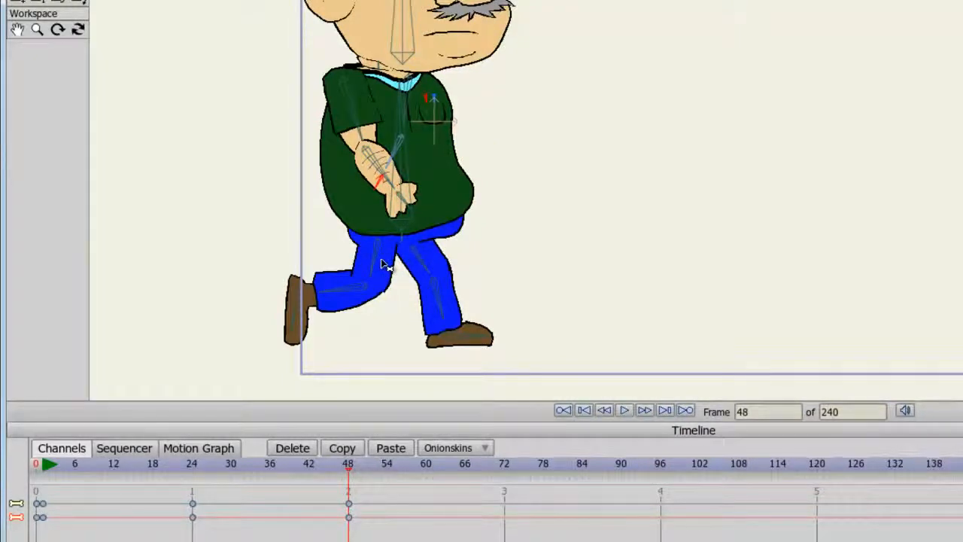
# At frame 72, pose the near leg forward and far leg lifted back, with the near arm back and far arm forward
pyautogui.press('Right')
pyautogui.press('Right')
pyautogui.press('Right')
pyautogui.press('Right')
pyautogui.press('Right')
pyautogui.press('Right')
pyautogui.press('Right')
pyautogui.press('Right')
pyautogui.press('Right')
pyautogui.press('Right')
pyautogui.press('Right')
pyautogui.press('Right')
pyautogui.press('Right')
pyautogui.press('Right')
pyautogui.press('Right')
pyautogui.press('Right')
pyautogui.press('Right')
pyautogui.press('Right')
pyautogui.press('Right')
pyautogui.press('Right')
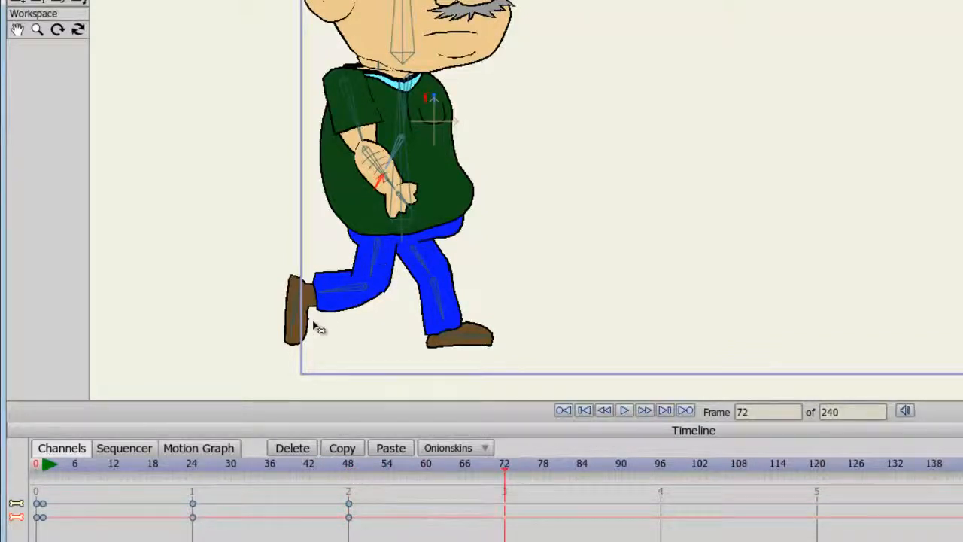
pyautogui.moveTo(298, 329); pyautogui.dragTo(340, 406)
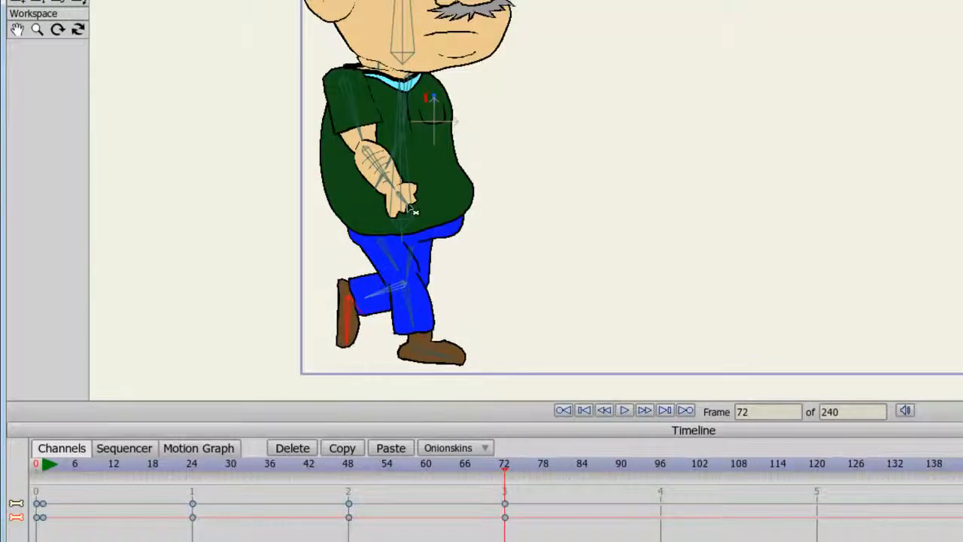
pyautogui.moveTo(406, 202); pyautogui.dragTo(267, 352)
pyautogui.moveTo(422, 151); pyautogui.dragTo(526, 229)
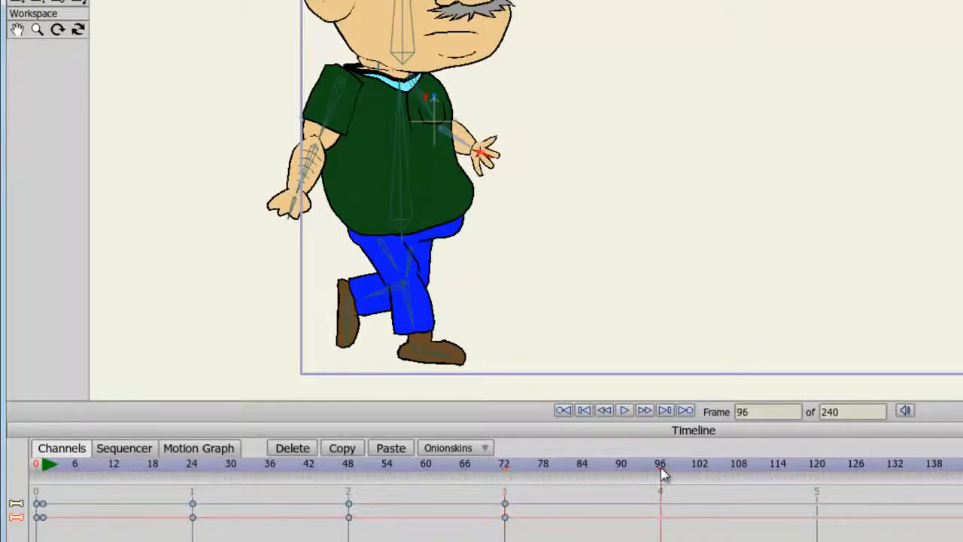
# At frame 96, return the far leg forward and near leg back, with the near arm forward and far arm behind the body
pyautogui.moveTo(360, 336); pyautogui.dragTo(478, 342)
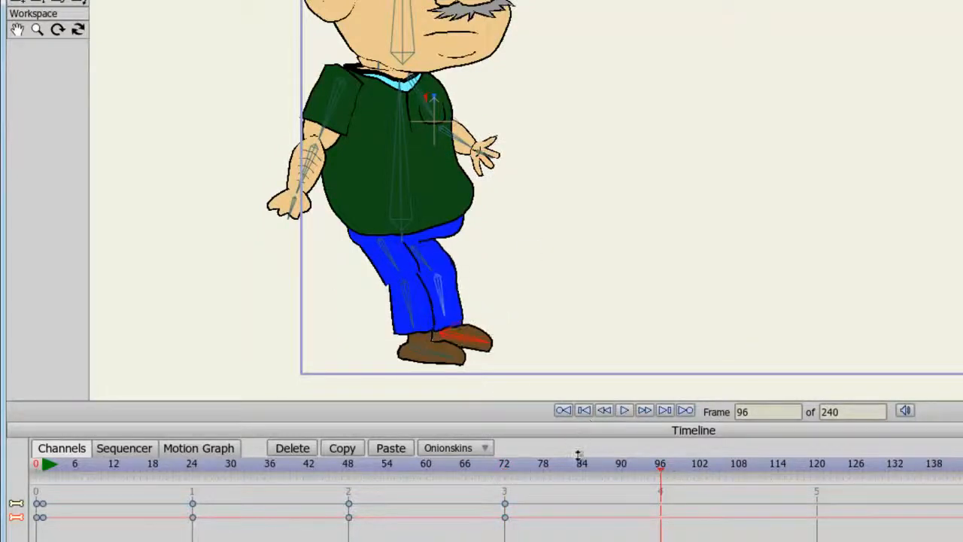
pyautogui.moveTo(437, 368); pyautogui.dragTo(301, 358)
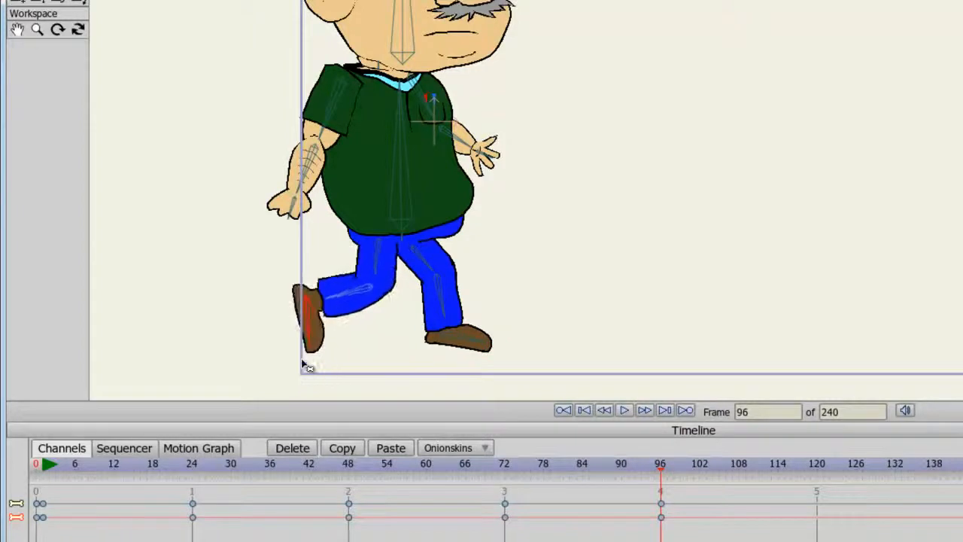
pyautogui.moveTo(281, 211); pyautogui.dragTo(379, 258)
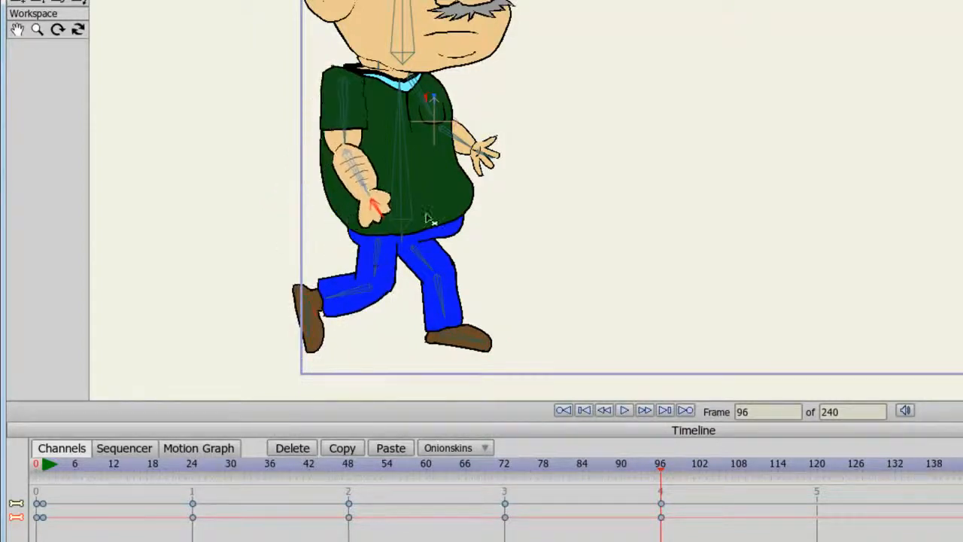
pyautogui.moveTo(502, 172); pyautogui.dragTo(411, 276)
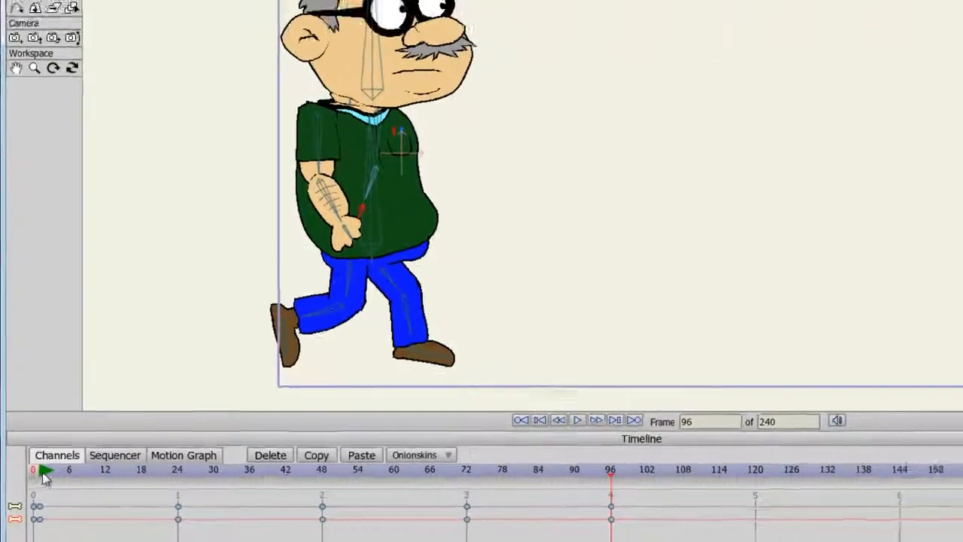
# At frame 1, tilt the head bone and lean the torso bone slightly forward
pyautogui.click(44, 475)
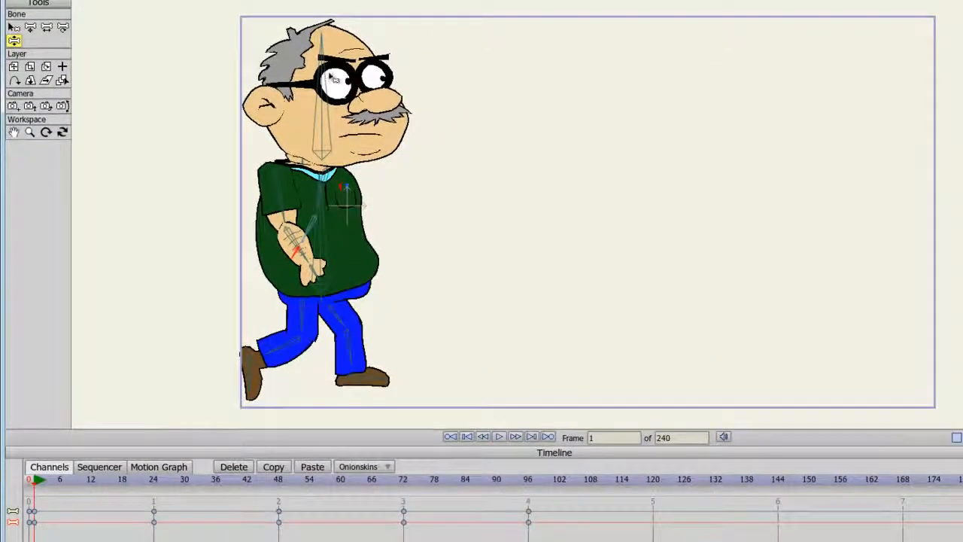
pyautogui.moveTo(328, 83); pyautogui.dragTo(336, 83)
pyautogui.moveTo(327, 225); pyautogui.dragTo(331, 223)
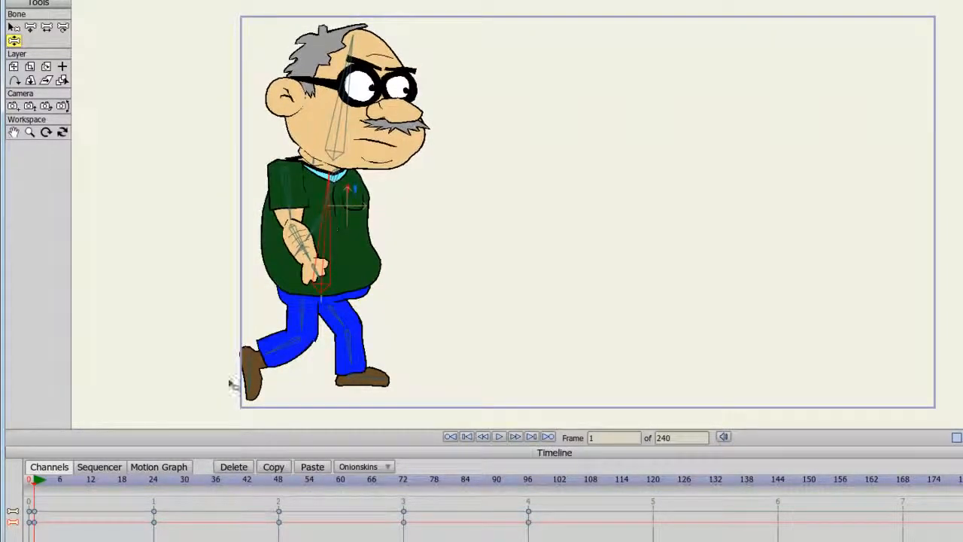
# At frame 24, bring the torso bone back upright and tilt the head slightly backward
pyautogui.click(154, 482)
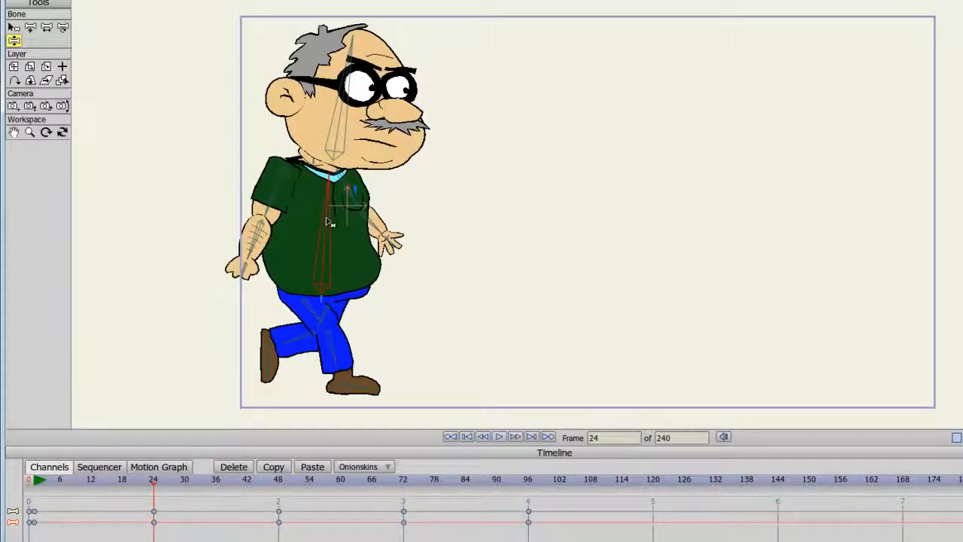
pyautogui.moveTo(327, 219); pyautogui.dragTo(323, 216)
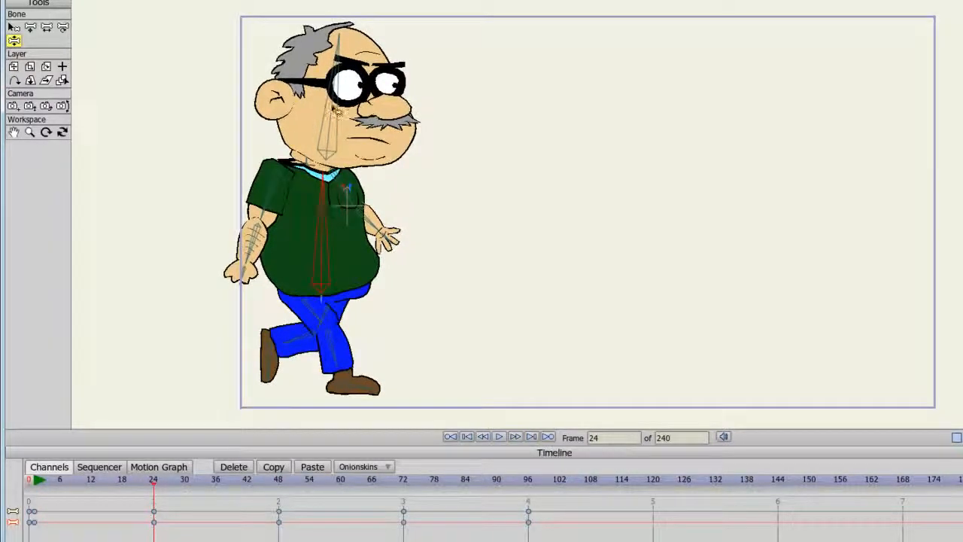
pyautogui.moveTo(335, 111); pyautogui.dragTo(325, 109)
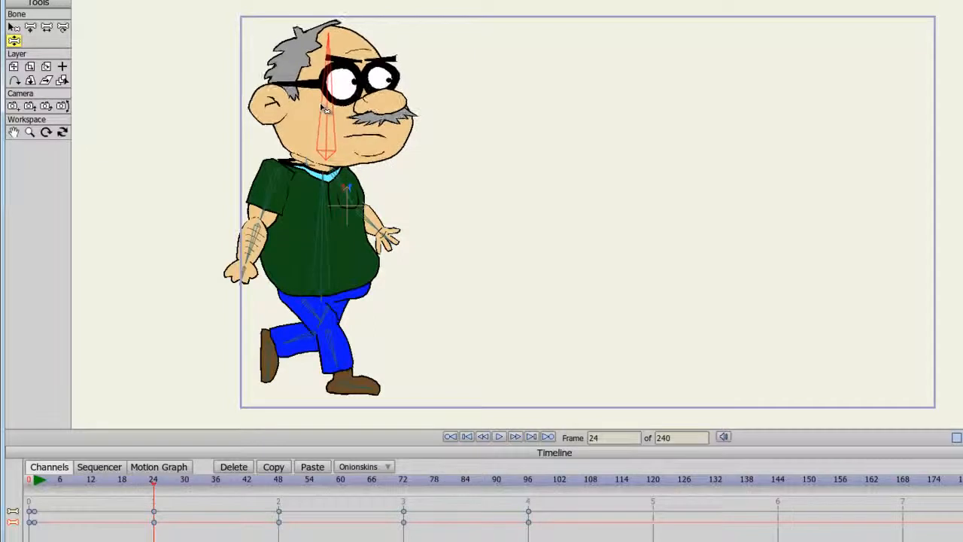
# At frame 48, lean the torso bone forward again and adjust the head bone
pyautogui.click(278, 482)
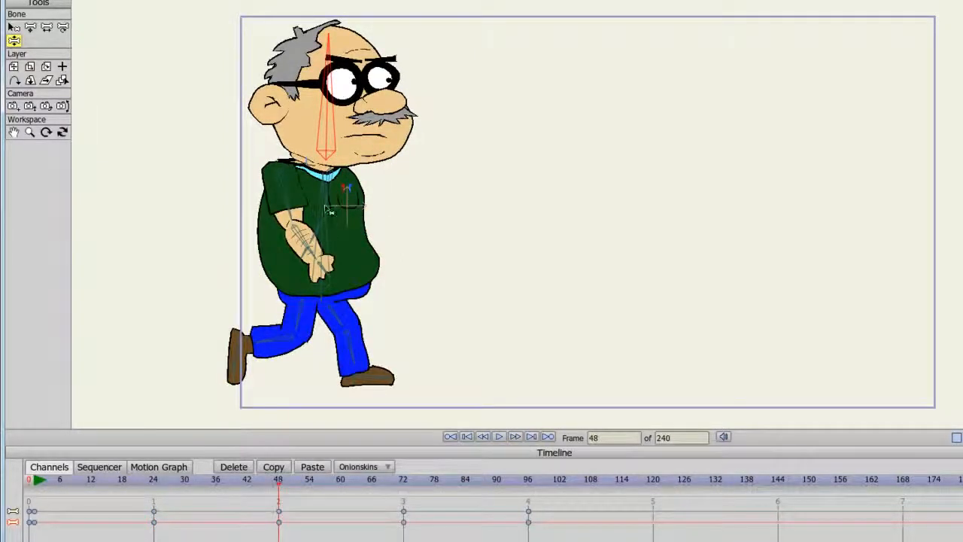
pyautogui.moveTo(325, 203); pyautogui.dragTo(334, 197)
pyautogui.click(340, 96)
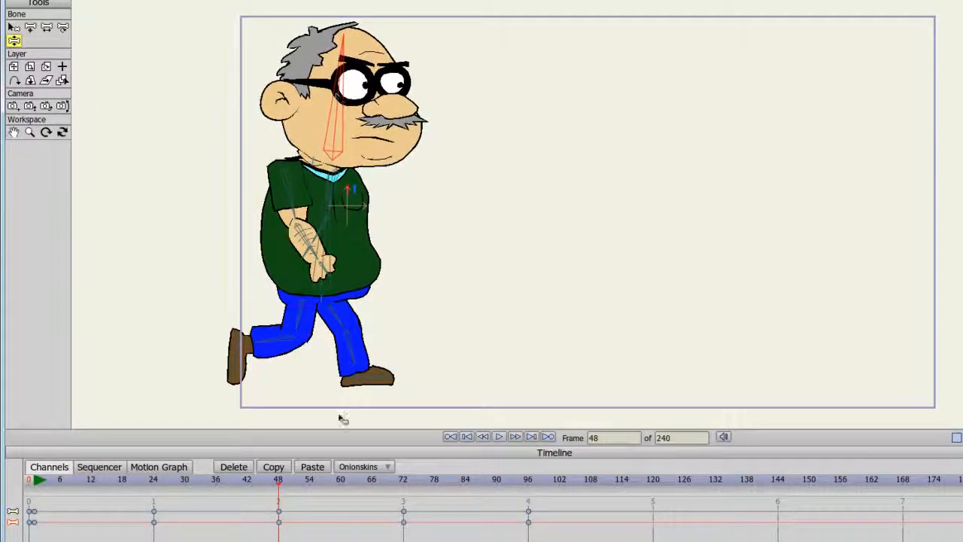
# At frame 72, straighten the torso bone and tilt the head bone back
pyautogui.click(404, 482)
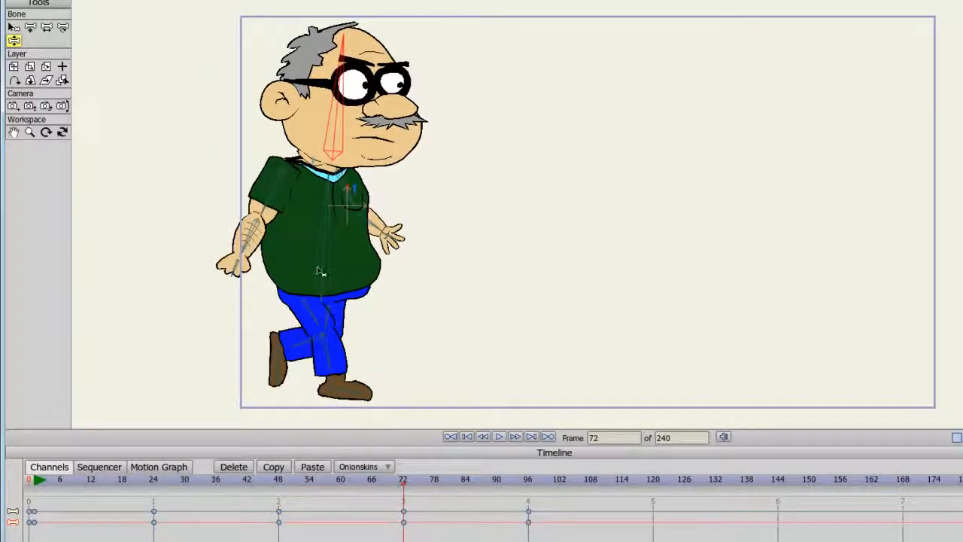
pyautogui.moveTo(320, 249); pyautogui.dragTo(319, 252)
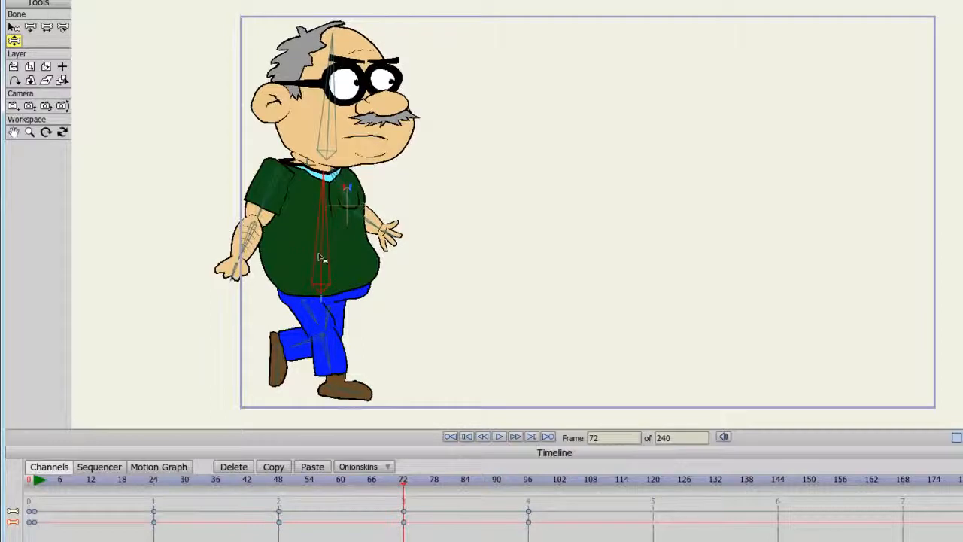
pyautogui.moveTo(331, 122); pyautogui.dragTo(331, 124)
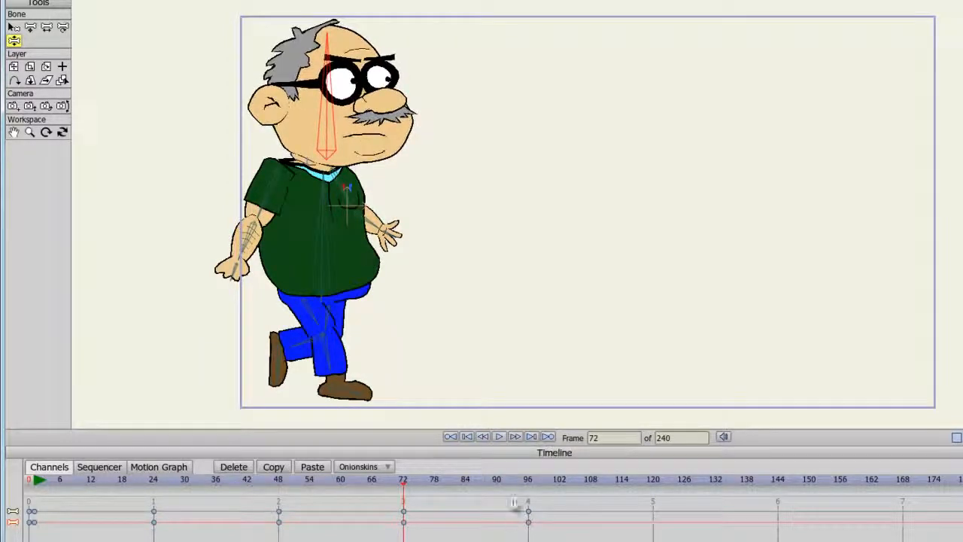
# At frame 96, lean the torso bone slightly forward and tilt the head bone forward
pyautogui.click(527, 483)
pyautogui.moveTo(323, 208); pyautogui.dragTo(325, 208)
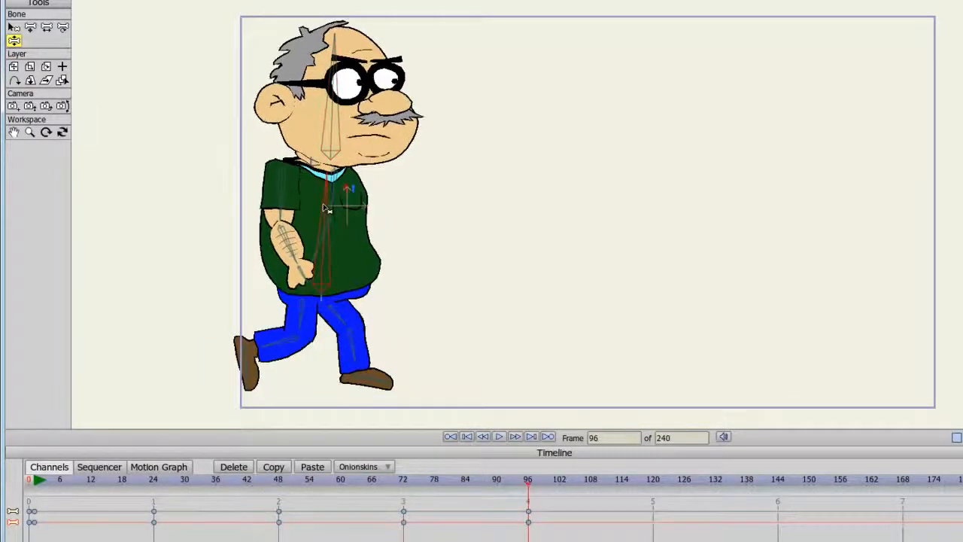
pyautogui.moveTo(338, 137); pyautogui.dragTo(343, 135)
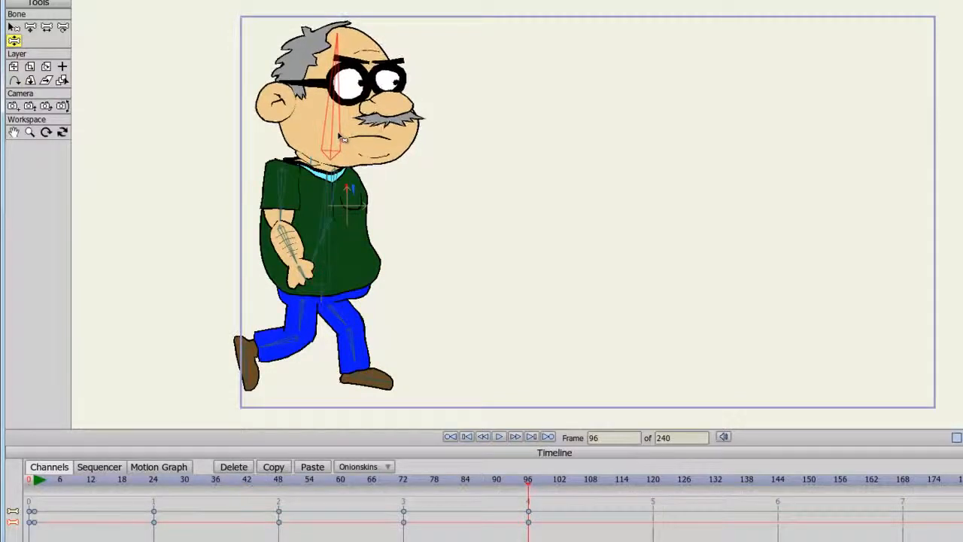
# Select the Hand 2 switch layer inside the Binek Side group, change its active hand shape at frame 1, and scrub the walk
pyautogui.click(28, 480)
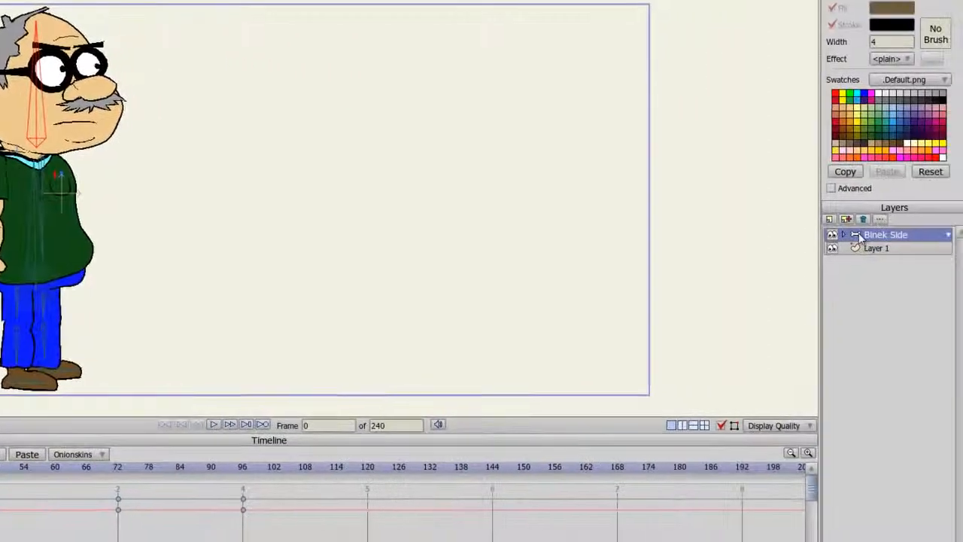
pyautogui.click(843, 234)
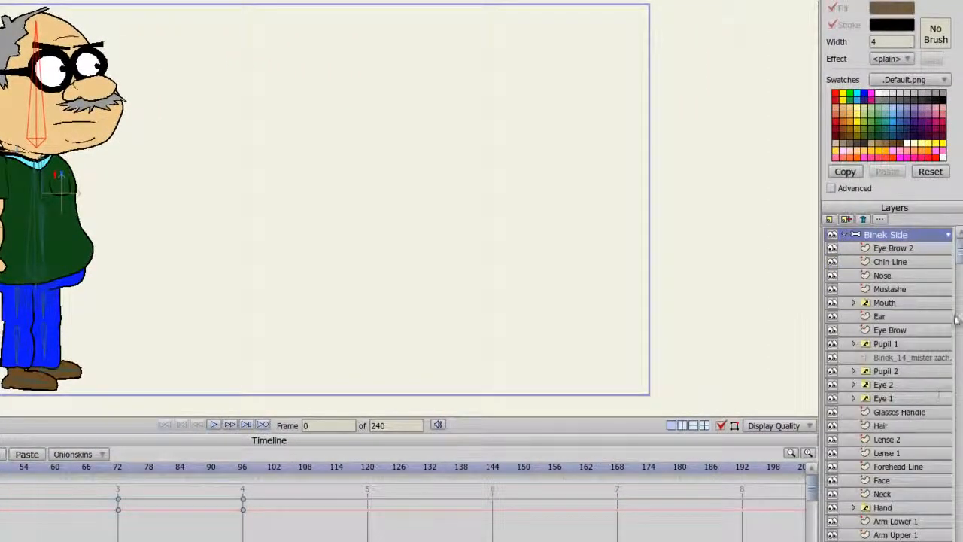
pyautogui.scroll(-4, 956, 320)
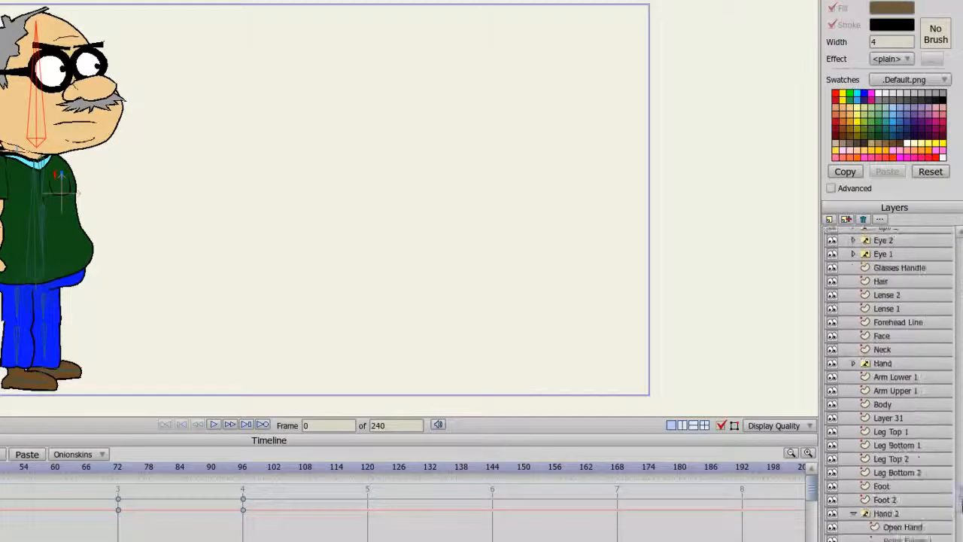
pyautogui.scroll(-2, 961, 501)
pyautogui.click(894, 491)
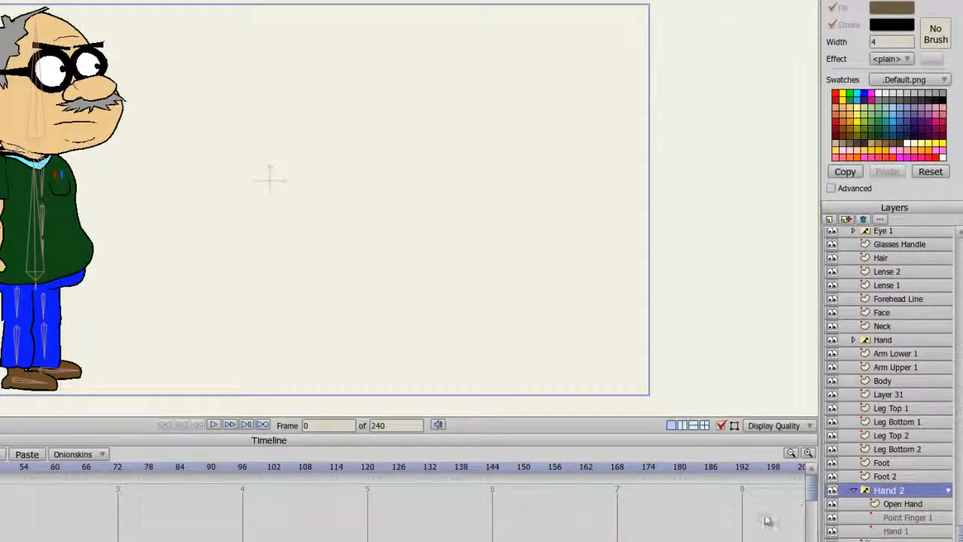
pyautogui.hotkey('ctrl', 'Right')
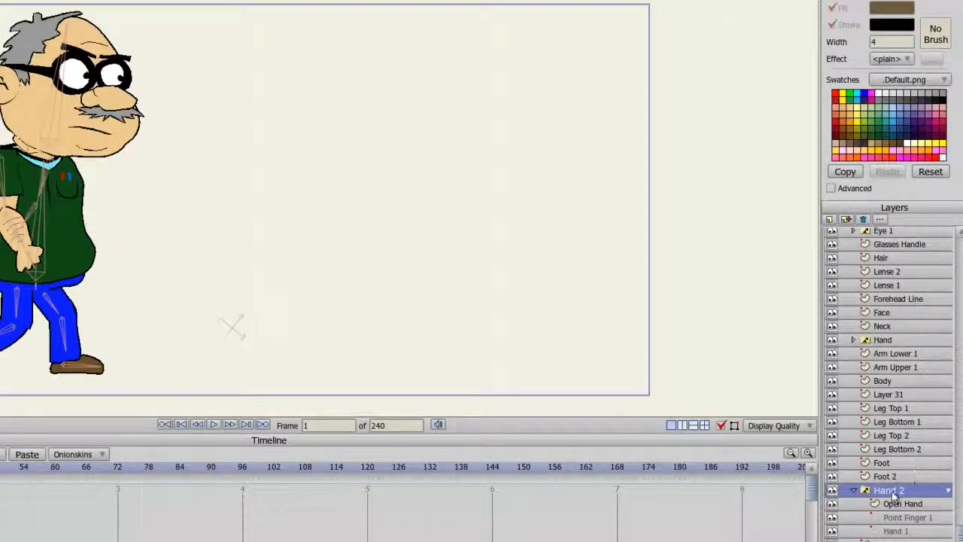
pyautogui.rightClick(896, 490)
pyautogui.click(907, 497)
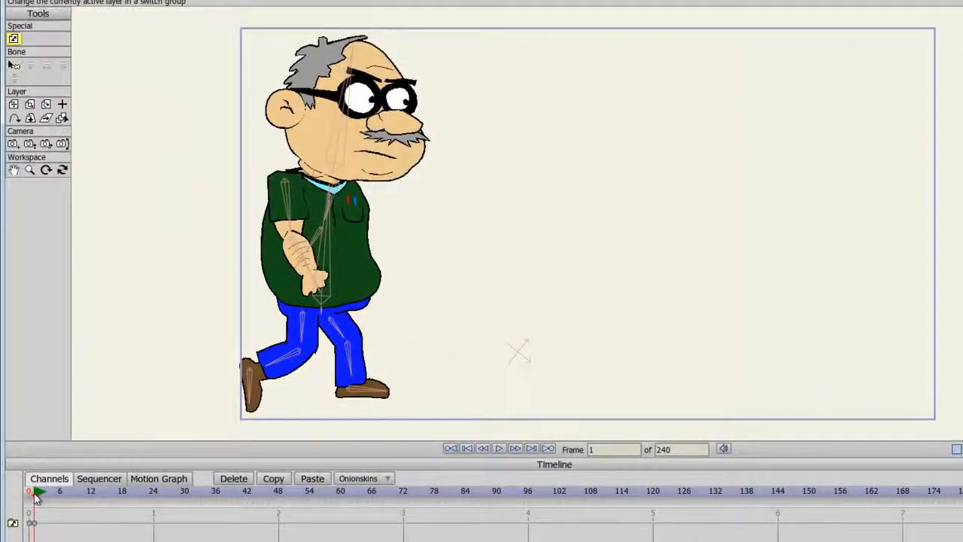
pyautogui.click(38, 491)
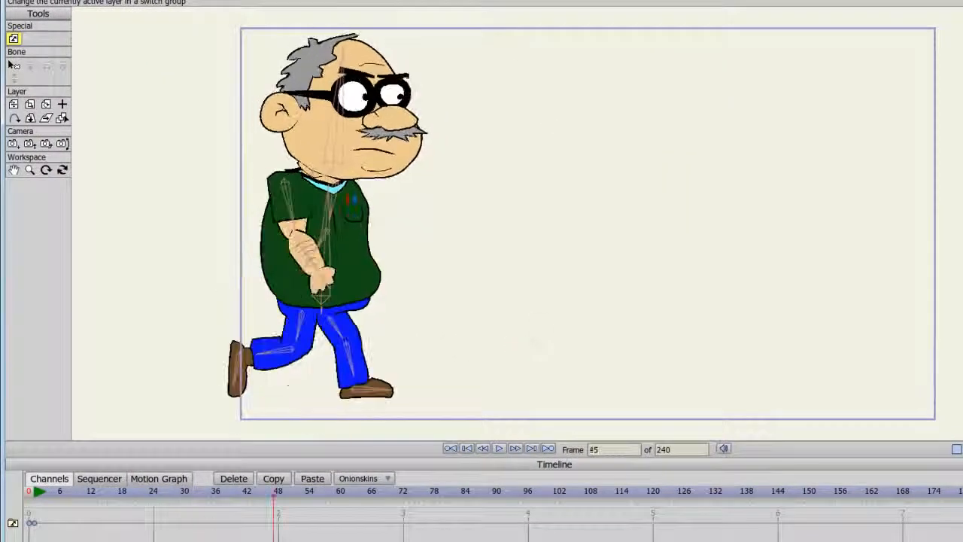
pyautogui.moveTo(523, 491); pyautogui.dragTo(29, 491)
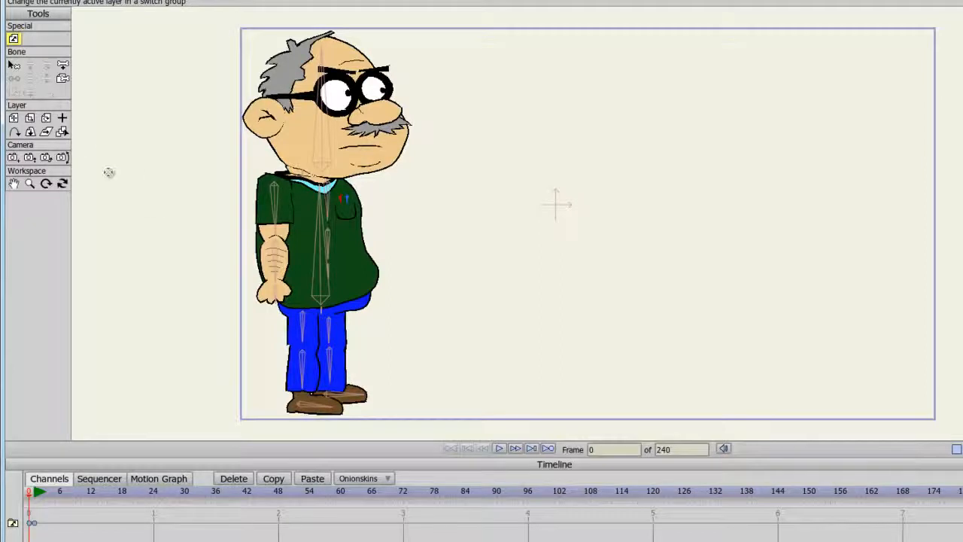
# Keyframe the Binek Side layer's position at frame 1 and move the character horizontally across to the canvas's far edge at frame 96
pyautogui.click(14, 118)
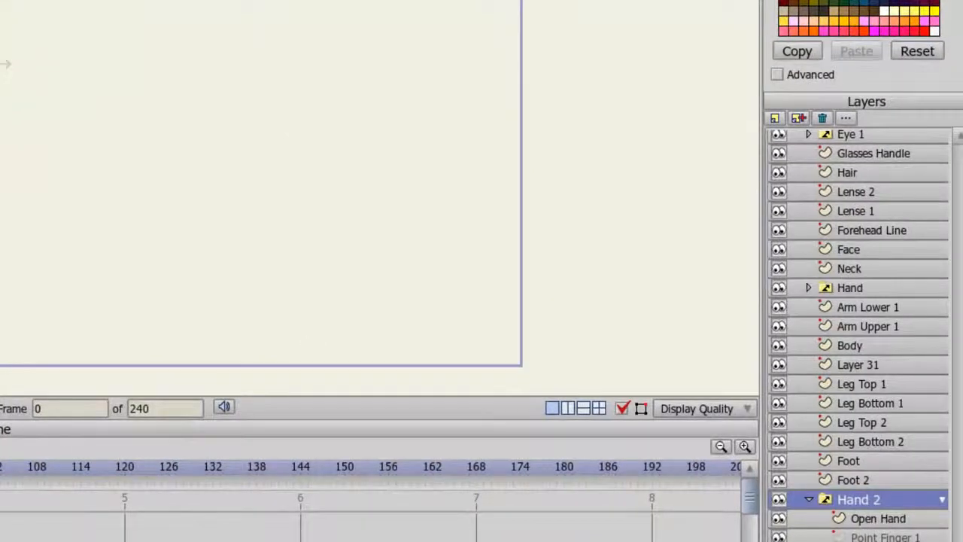
pyautogui.scroll(1, 858, 331)
pyautogui.scroll(3, 858, 331)
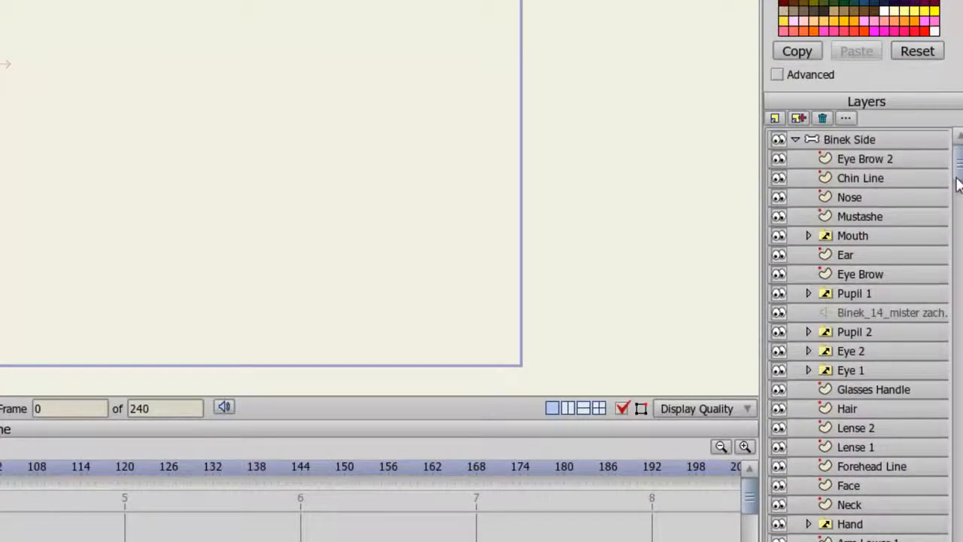
pyautogui.click(847, 144)
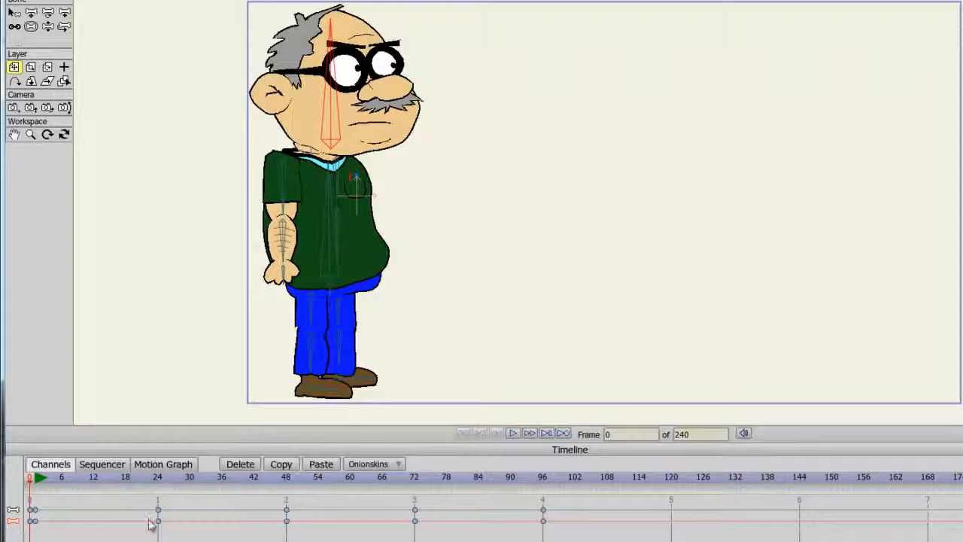
pyautogui.press('Right')
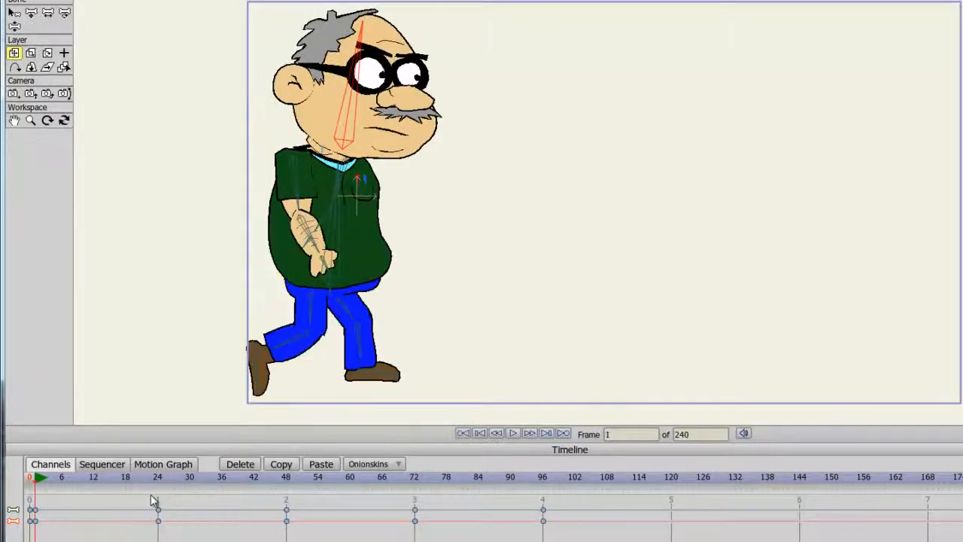
pyautogui.click(368, 257)
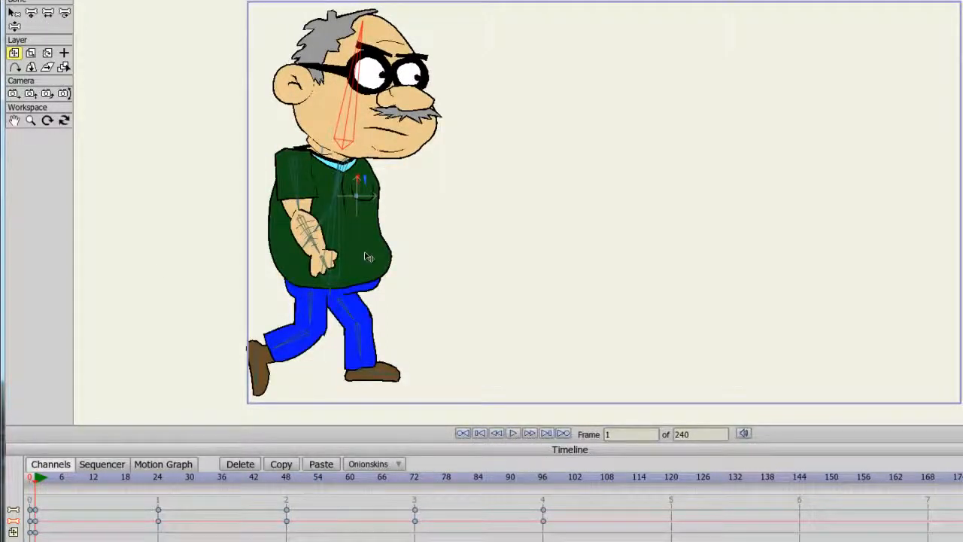
pyautogui.click(542, 478)
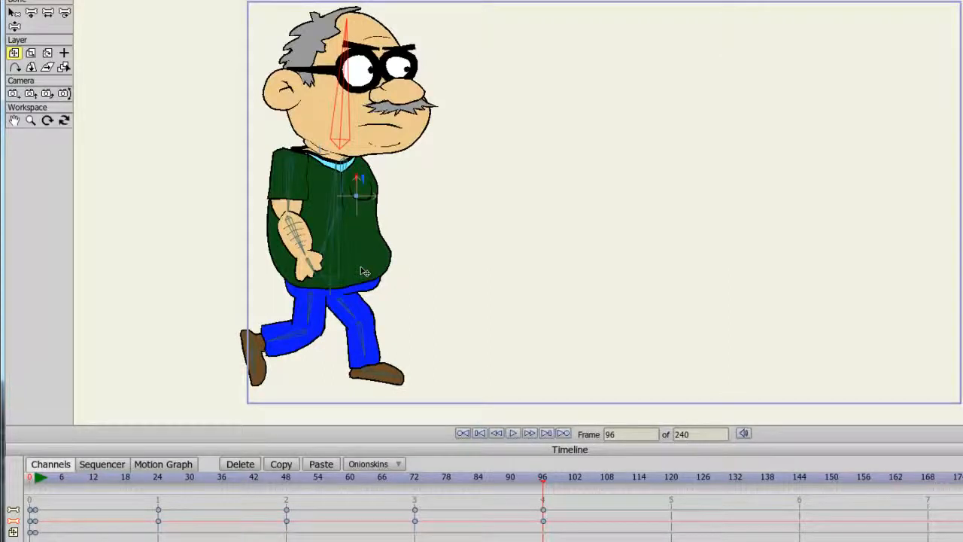
pyautogui.moveTo(362, 271); pyautogui.dragTo(793, 285)
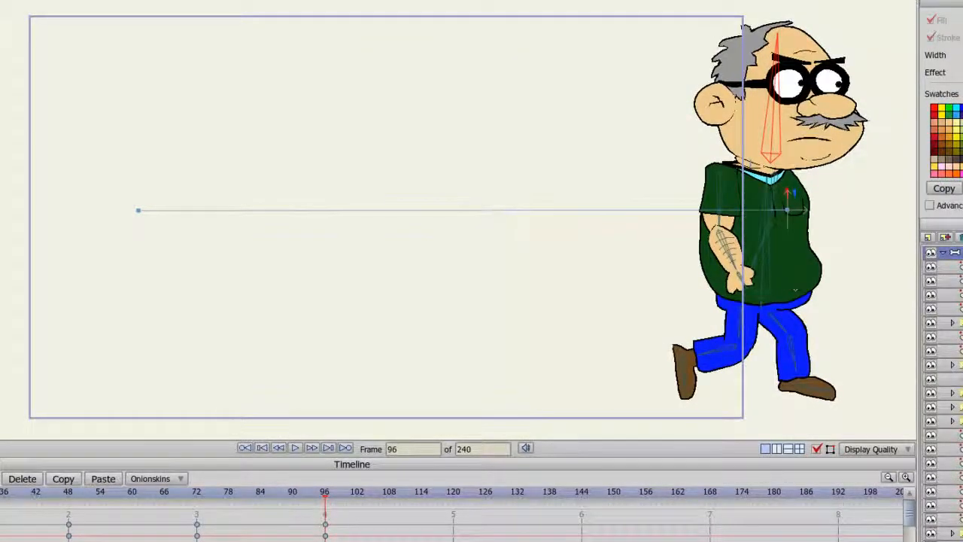
# Play the animation from the start twice to examine the walk across the canvas, returning to frame 0
pyautogui.hotkey('shift', 'Left')
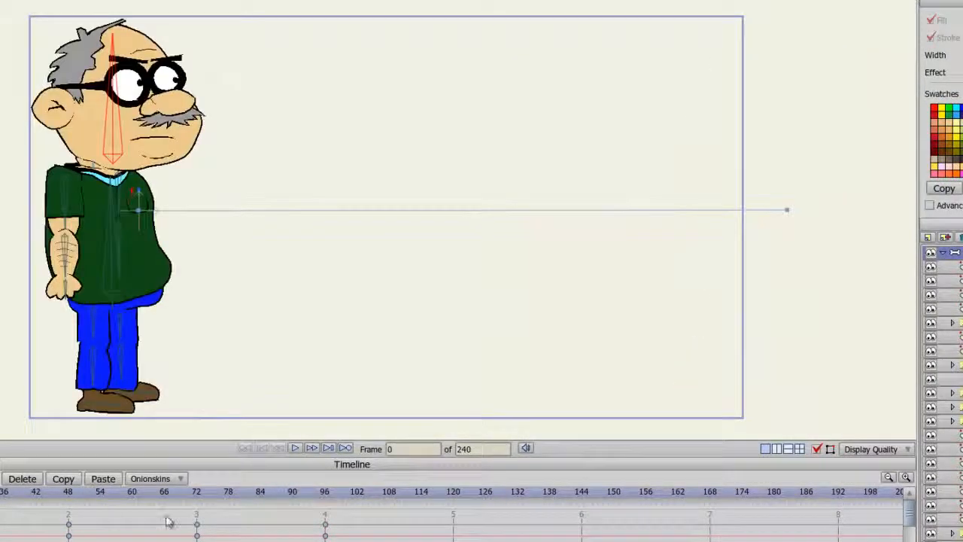
pyautogui.click(295, 449)
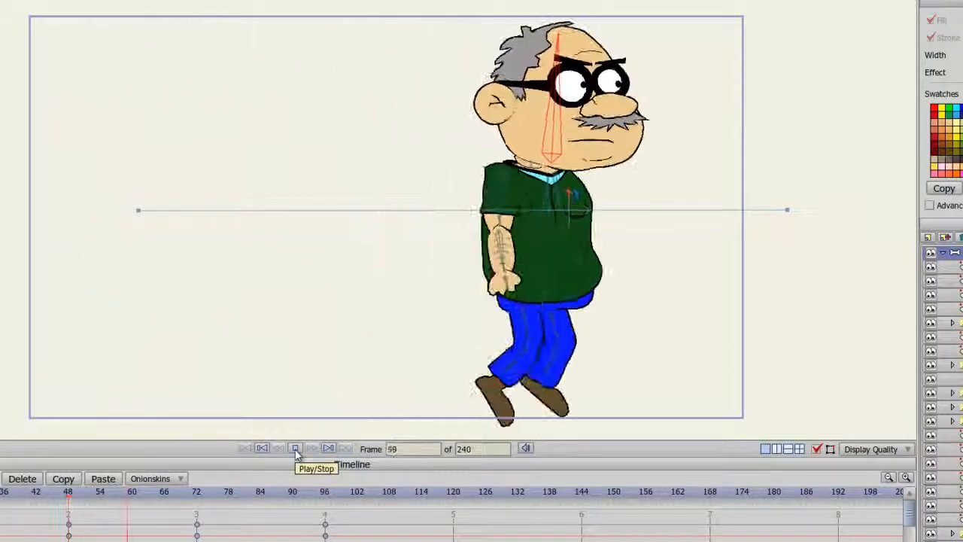
pyautogui.click(295, 449)
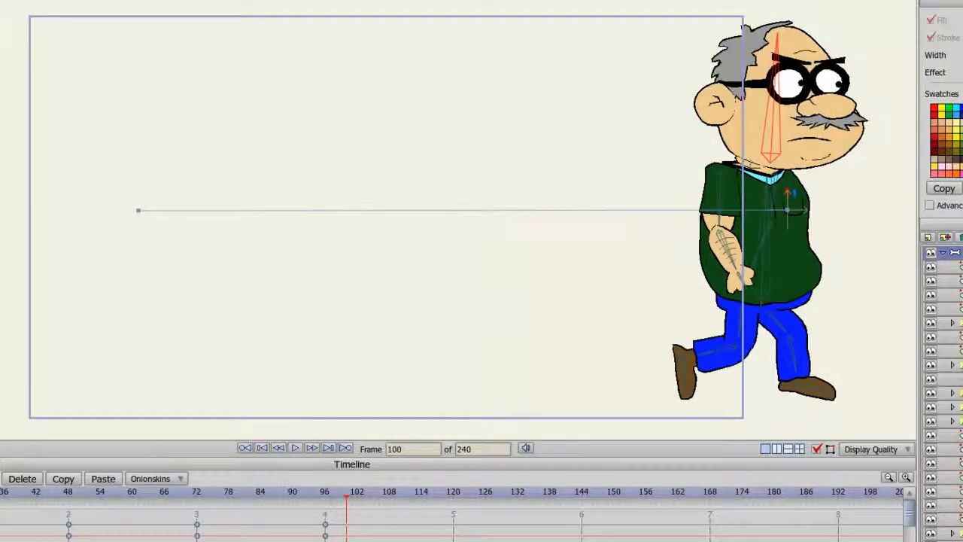
pyautogui.click(245, 448)
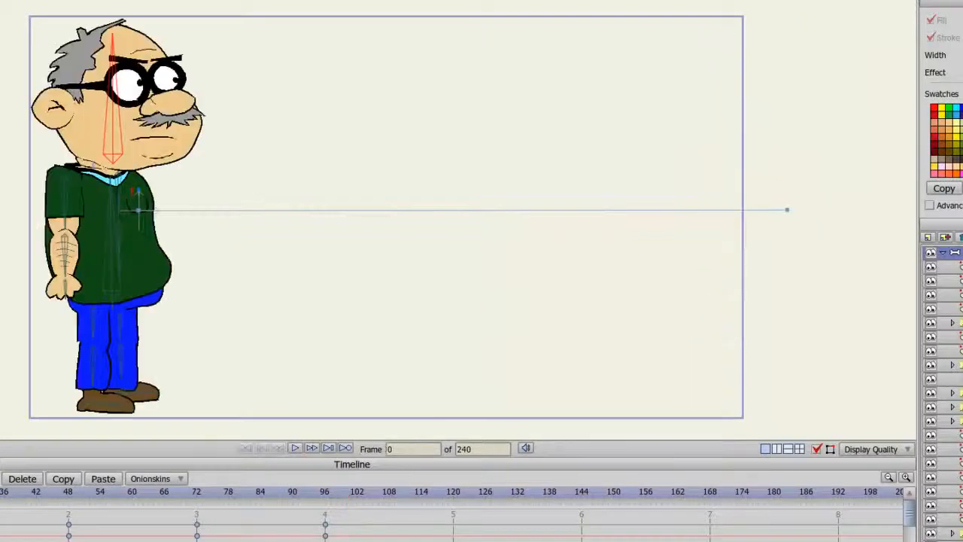
pyautogui.click(302, 449)
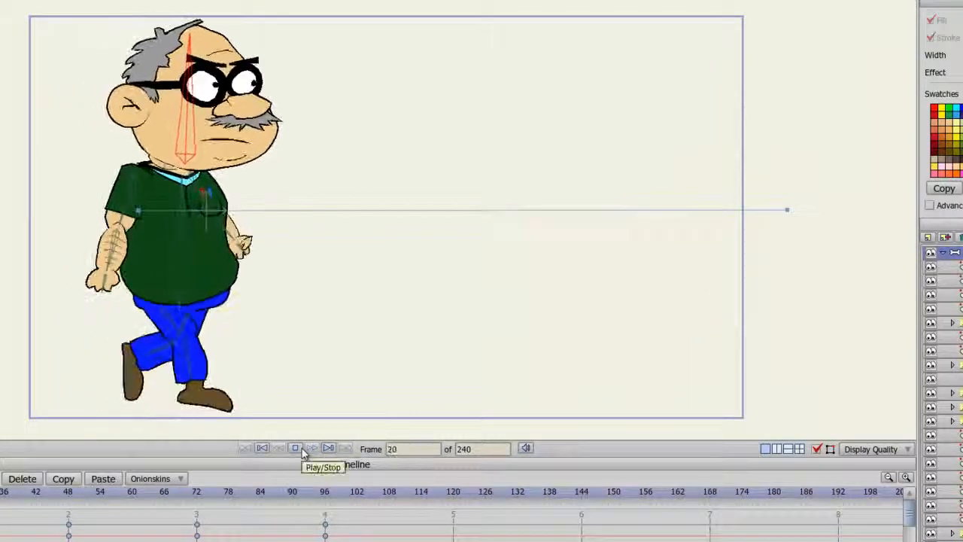
pyautogui.click(303, 450)
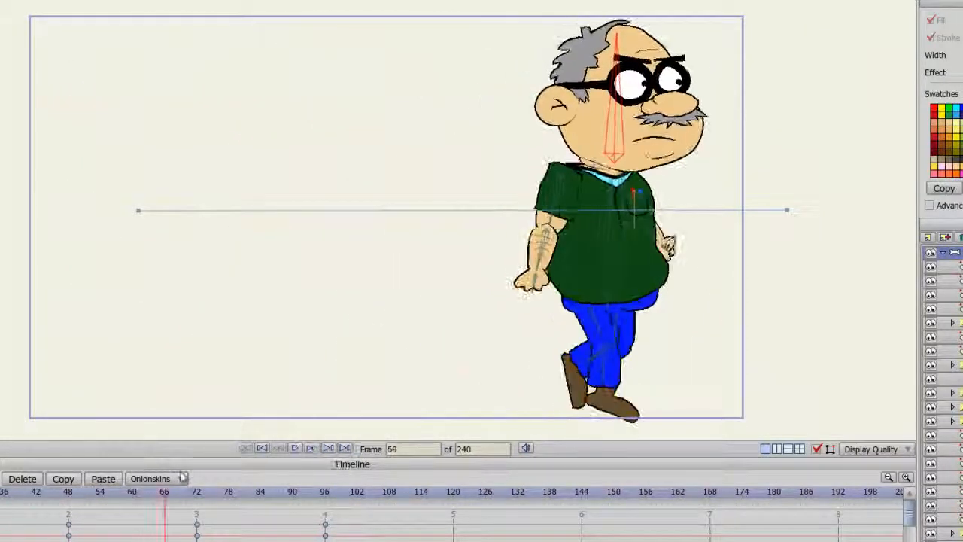
pyautogui.click(245, 448)
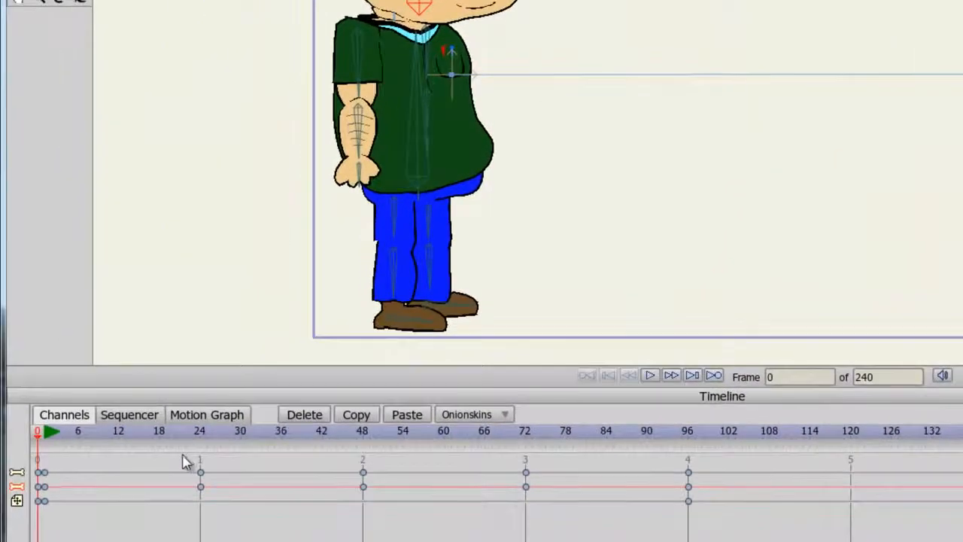
# Speed up the walk by moving the keyframes at 24, 48, 72 and 96 to frames 15, 29, 42 and 53, and play it
pyautogui.moveTo(185, 457); pyautogui.dragTo(141, 490)
pyautogui.moveTo(305, 453); pyautogui.dragTo(235, 499)
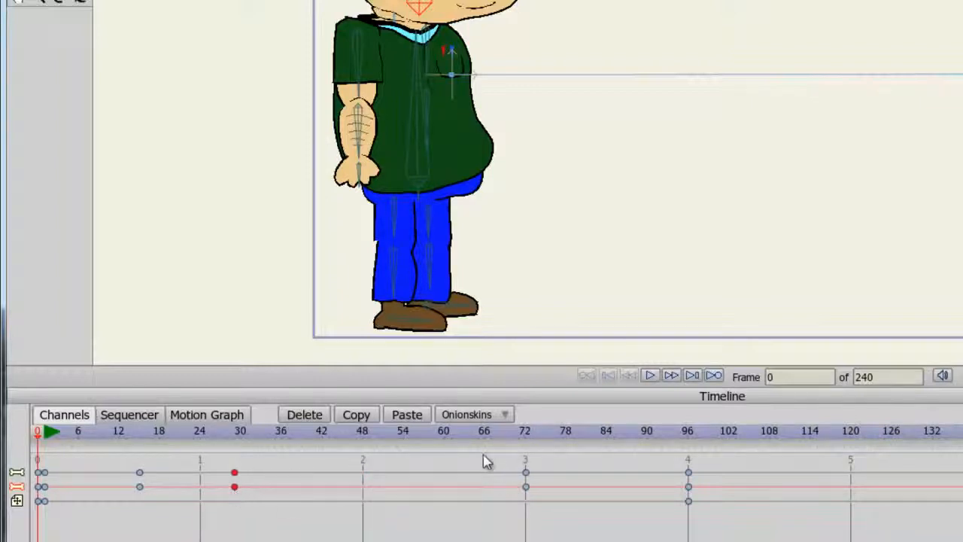
pyautogui.moveTo(484, 453); pyautogui.dragTo(327, 490)
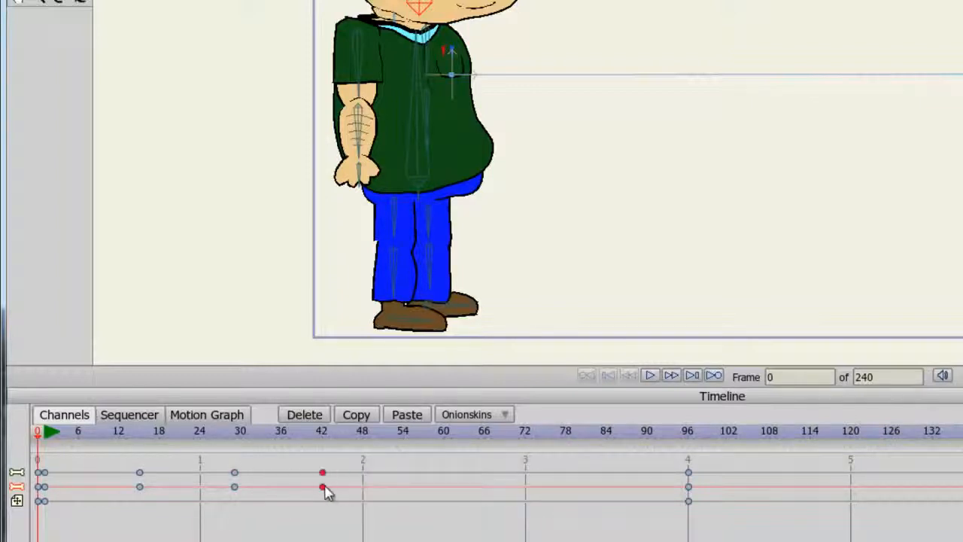
pyautogui.moveTo(707, 508); pyautogui.dragTo(401, 474)
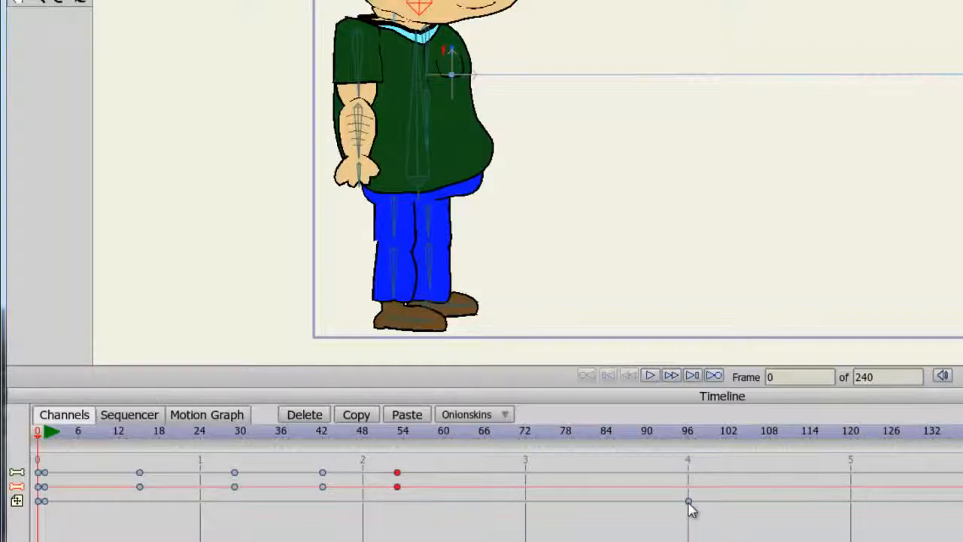
pyautogui.moveTo(689, 502); pyautogui.dragTo(399, 504)
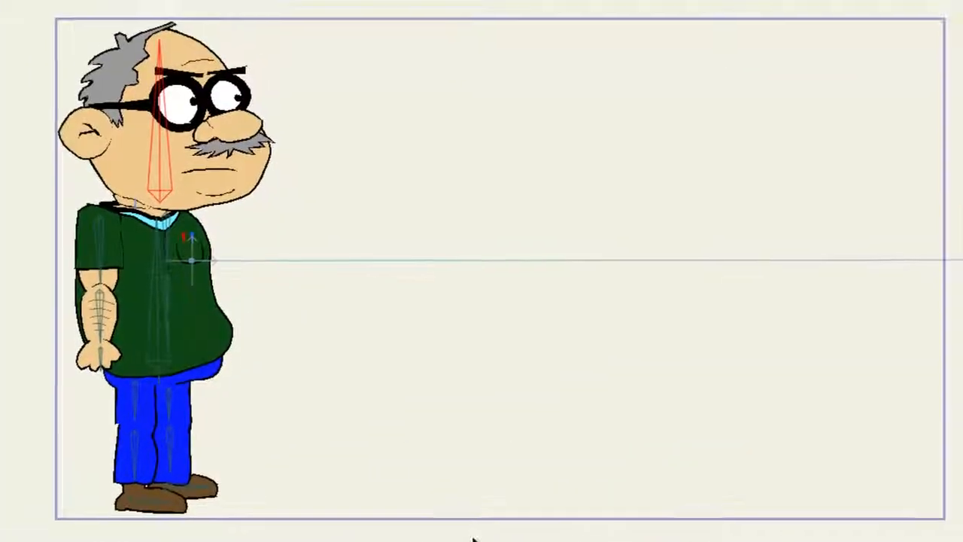
pyautogui.click(424, 531)
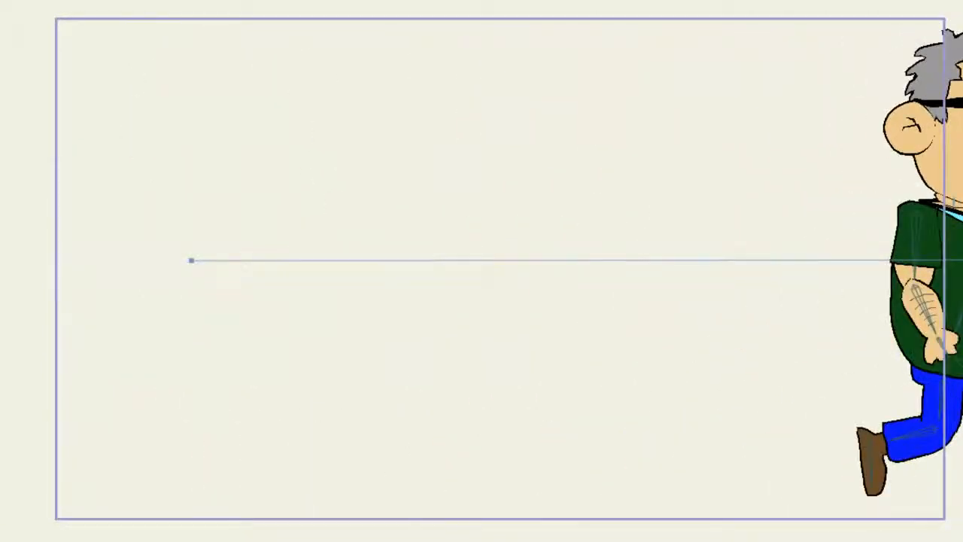
# Slow the walk slightly by moving its last three sets of keyframes to frames 33, 48 and 66, and play it back
pyautogui.moveTo(389, 482); pyautogui.dragTo(479, 489)
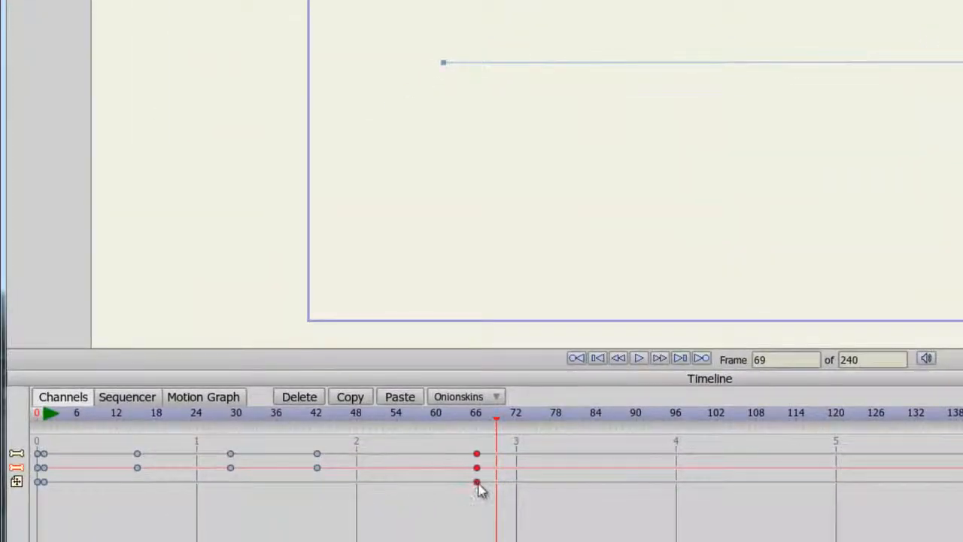
pyautogui.moveTo(306, 443); pyautogui.dragTo(359, 472)
pyautogui.moveTo(217, 441); pyautogui.dragTo(262, 474)
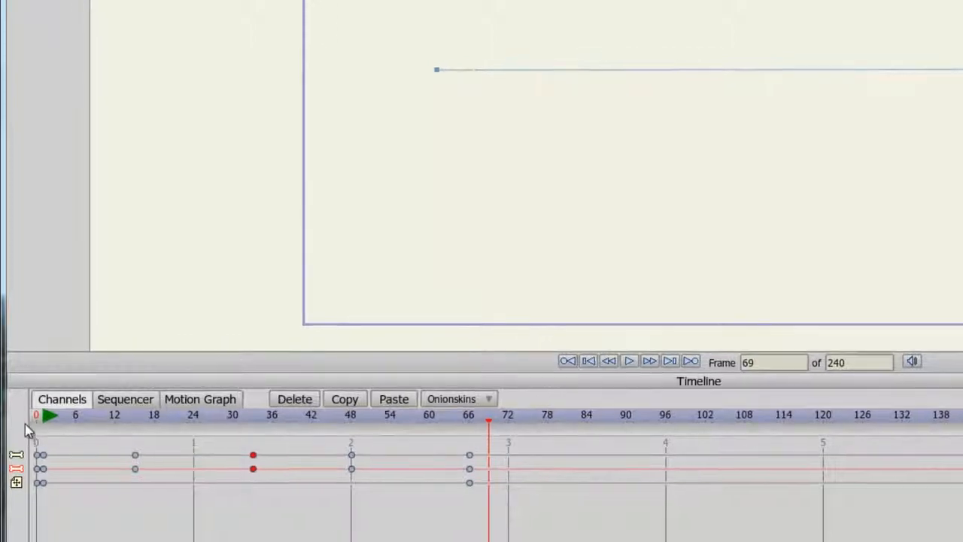
pyautogui.click(37, 420)
pyautogui.click(494, 401)
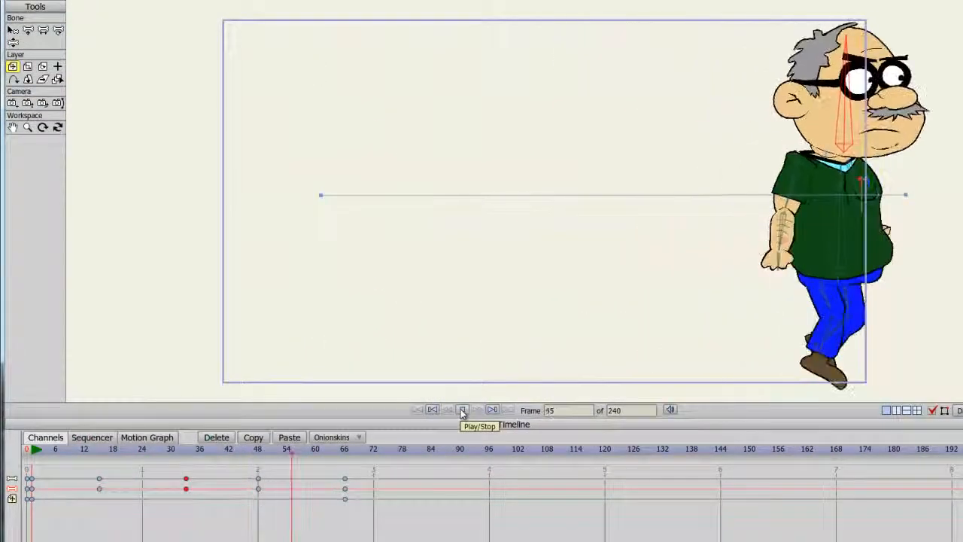
pyautogui.click(462, 410)
# At the end of the walk, bring both legs straight under the body with the feet flat in a standing pose
pyautogui.moveTo(327, 466); pyautogui.dragTo(346, 474)
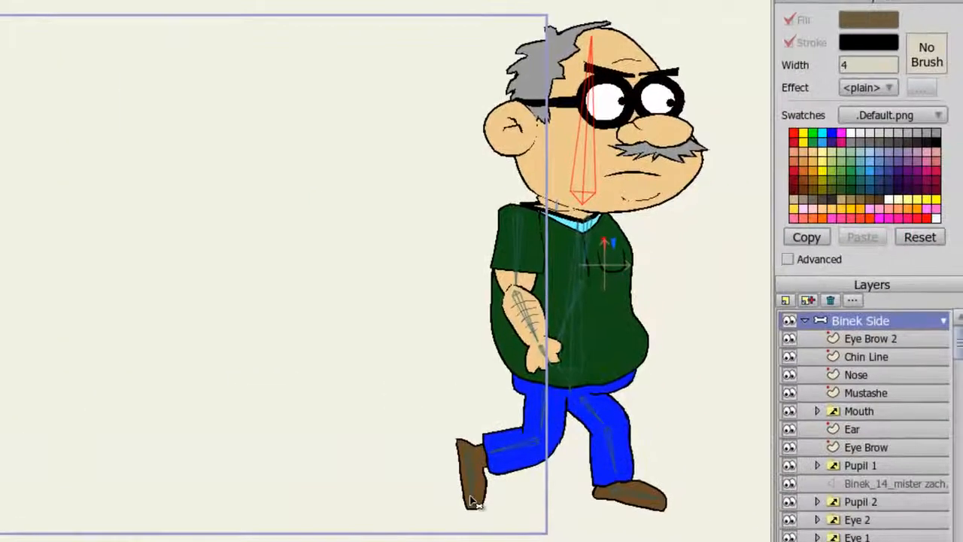
pyautogui.moveTo(473, 499); pyautogui.dragTo(565, 523)
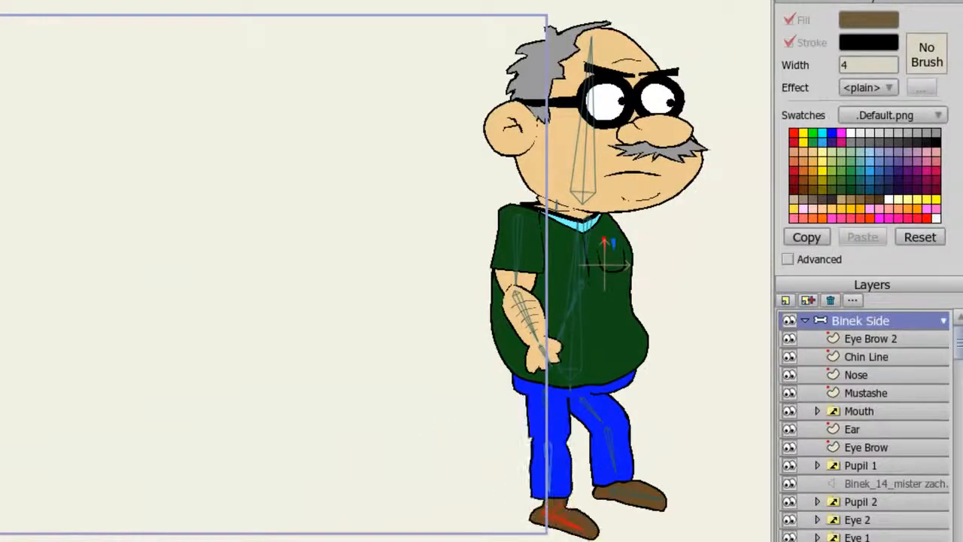
pyautogui.moveTo(656, 509); pyautogui.dragTo(626, 503)
pyautogui.moveTo(535, 451); pyautogui.dragTo(579, 521)
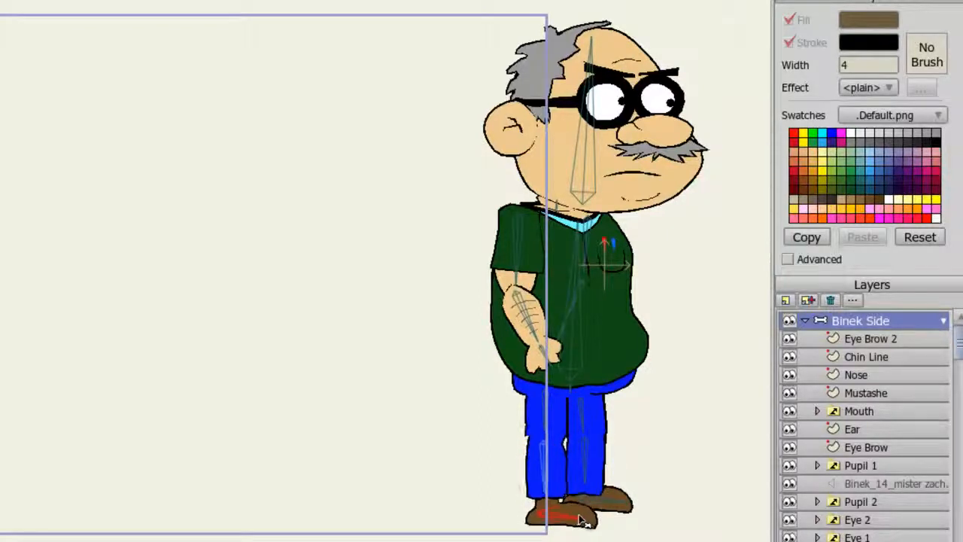
# Finish the standing end pose by lowering the arms and straightening the torso and head bones, and play the animation
pyautogui.moveTo(519, 323); pyautogui.dragTo(660, 480)
pyautogui.moveTo(578, 251); pyautogui.dragTo(569, 247)
pyautogui.moveTo(572, 141); pyautogui.dragTo(573, 132)
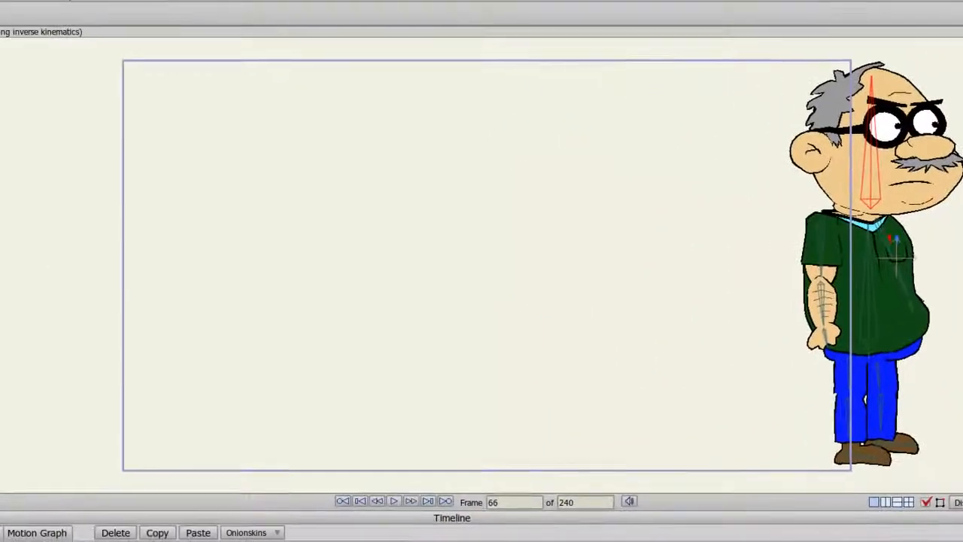
pyautogui.click(396, 502)
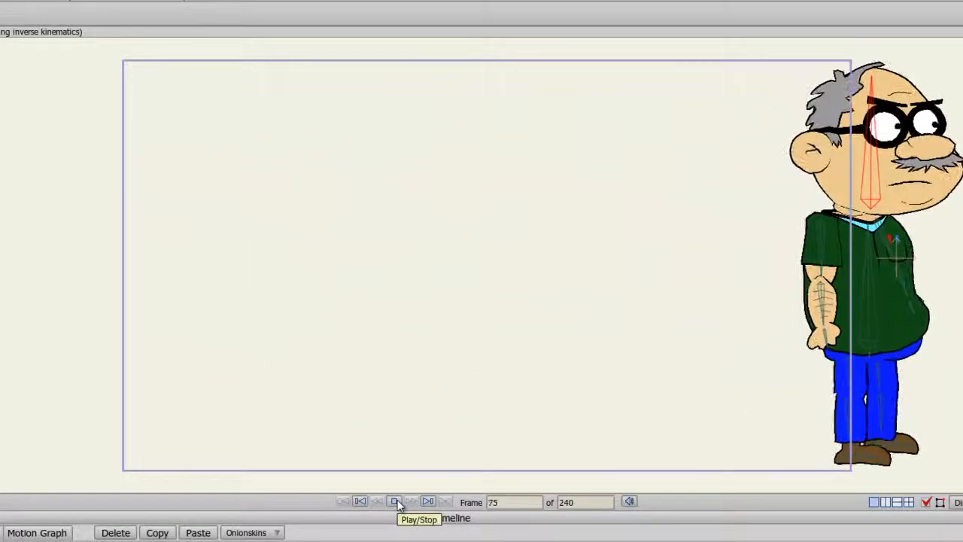
pyautogui.click(395, 503)
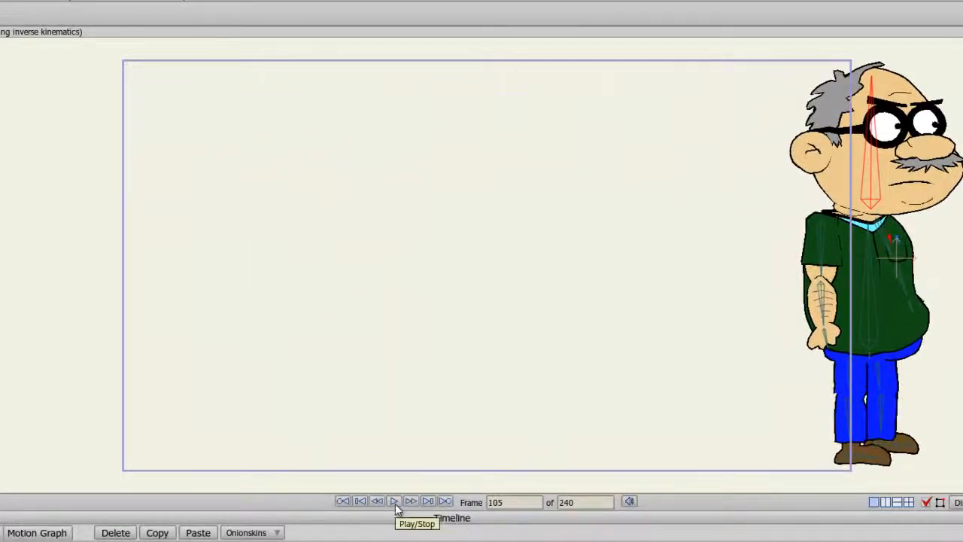